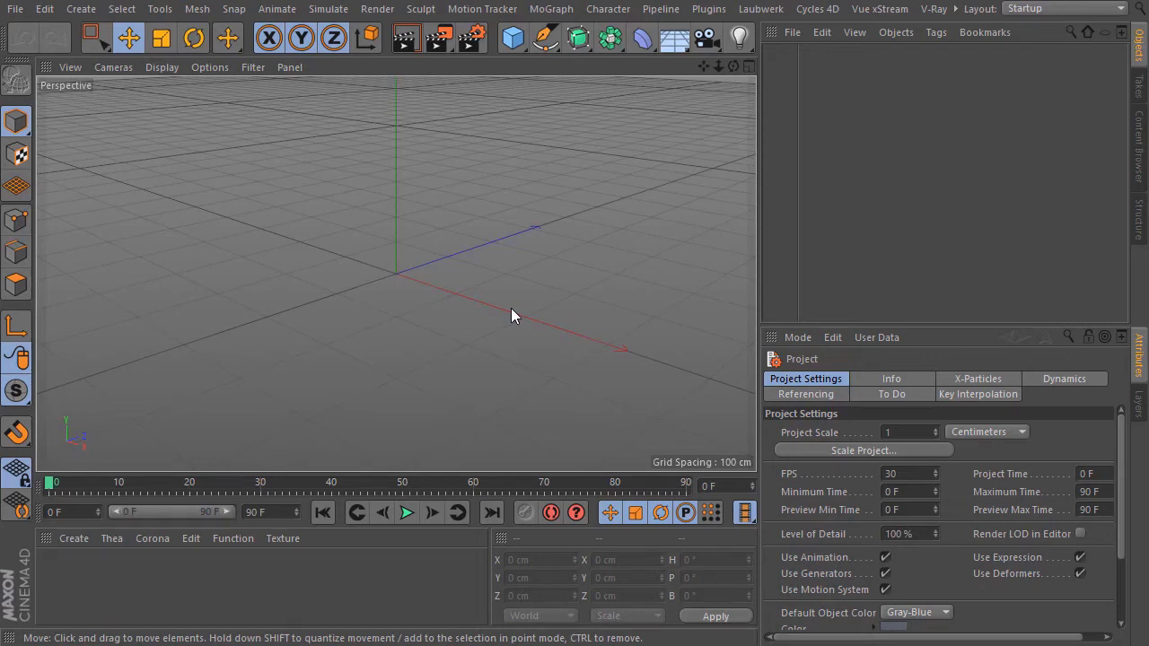
# Step: Add a rectangle spline with a width of 5 cm and a height of 3 cm
pyautogui.click(547, 40)
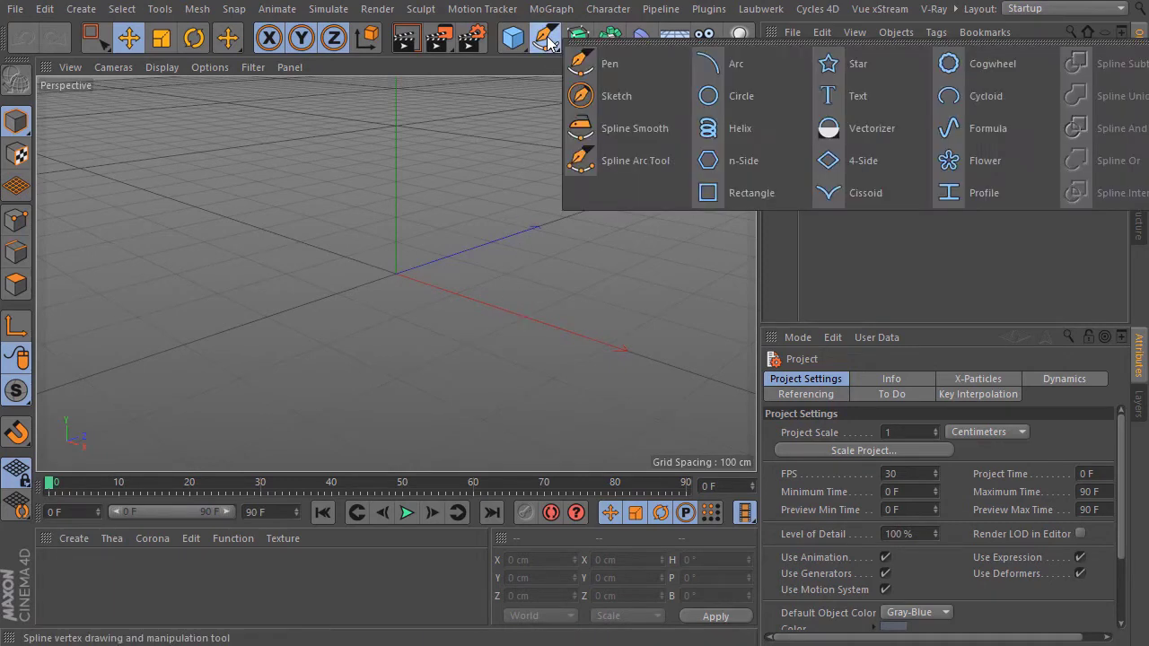
pyautogui.click(741, 192)
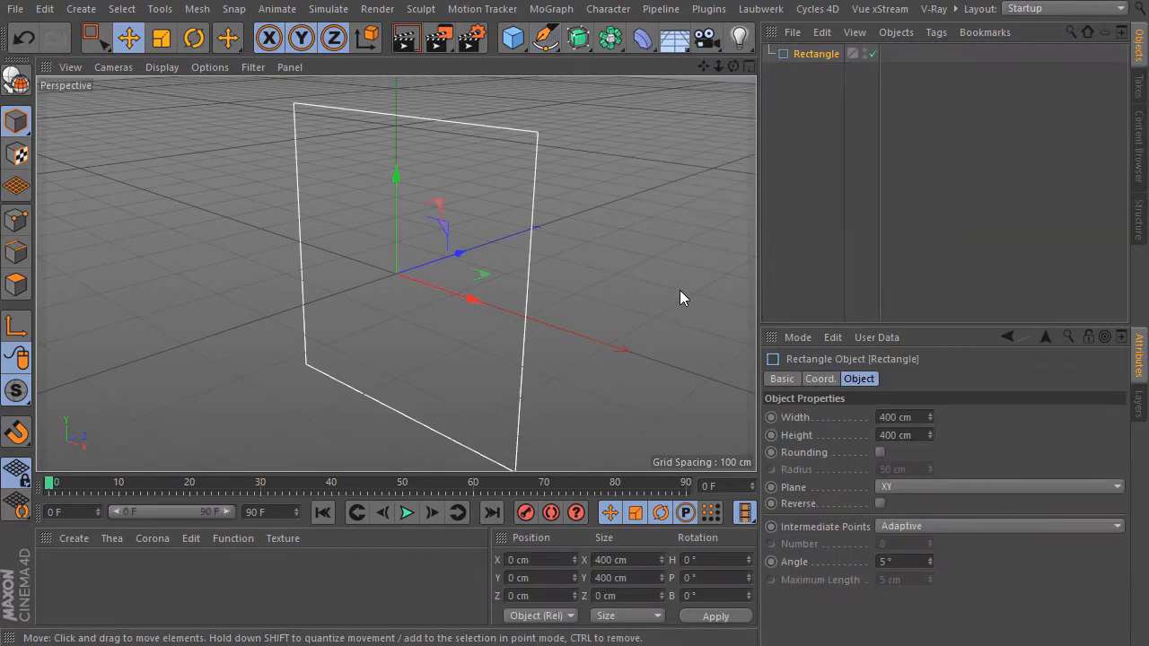
pyautogui.click(895, 417)
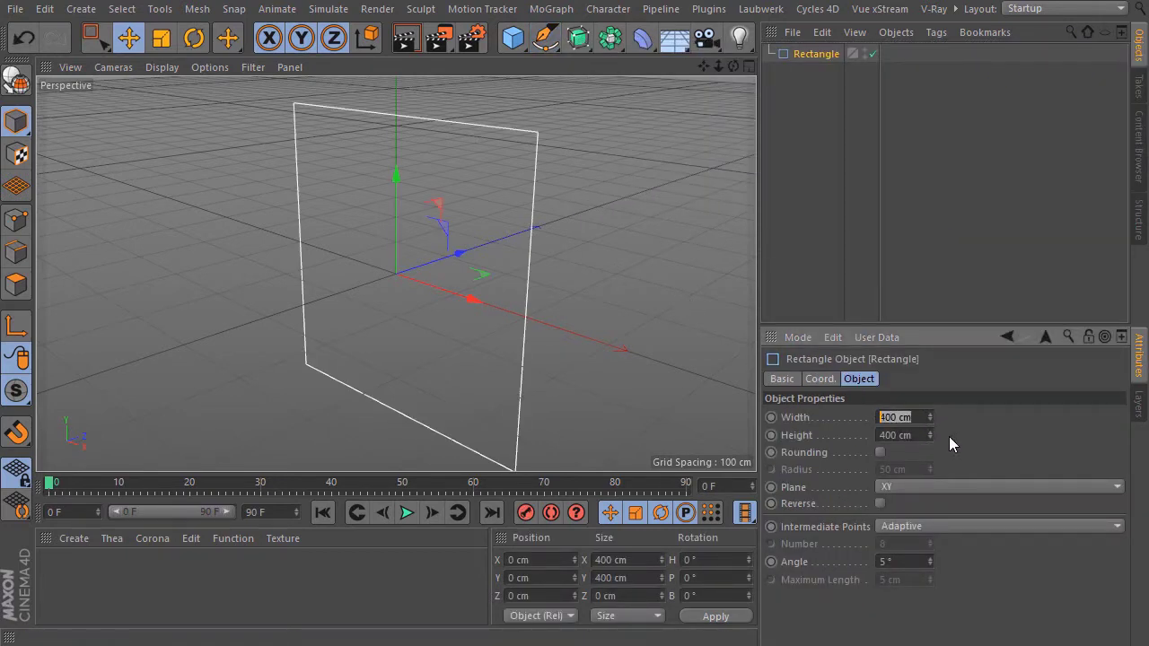
pyautogui.write('5')
pyautogui.click(908, 437)
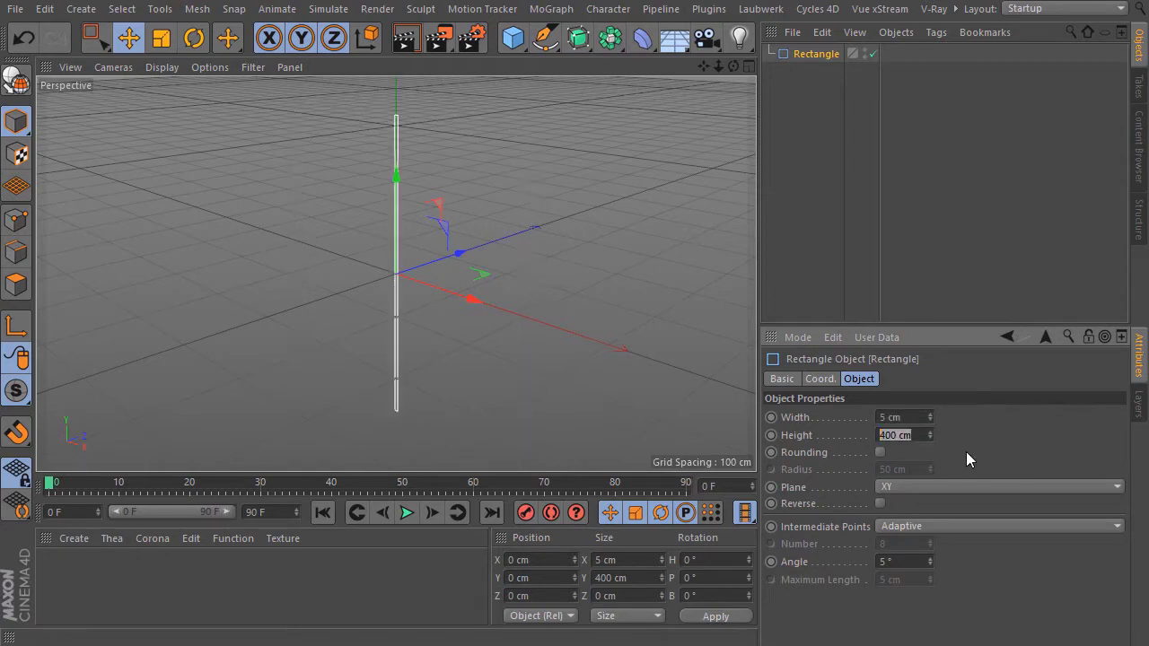
pyautogui.write('3')
pyautogui.press('Return')
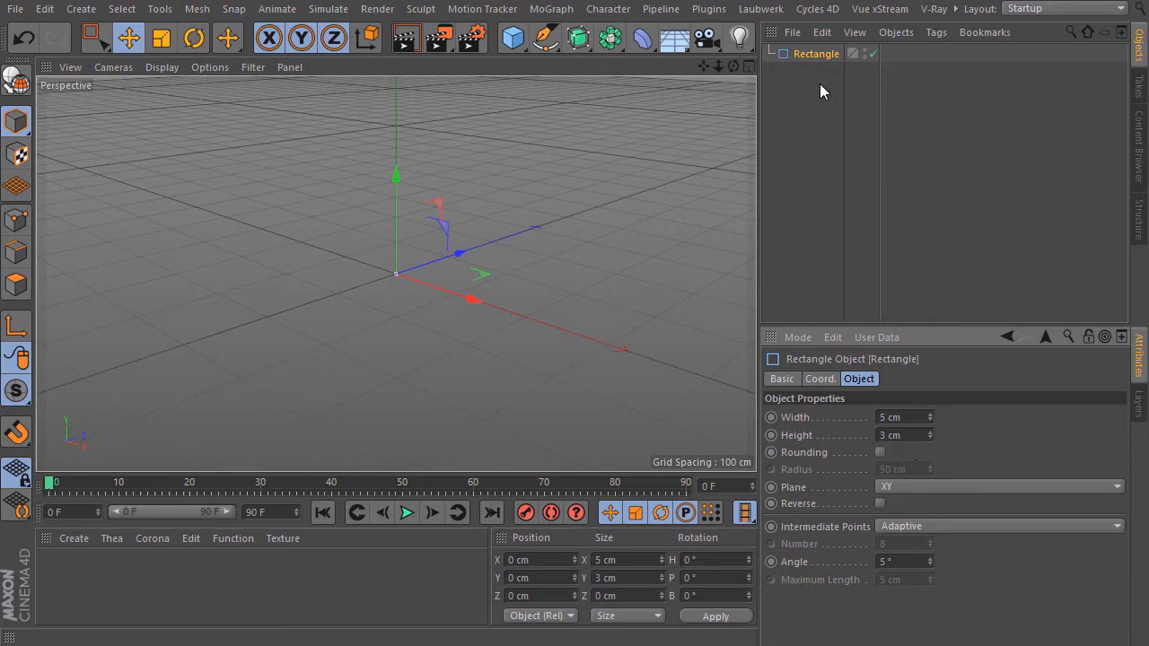
# Step: Rename the small rectangle spline as Profile
pyautogui.doubleClick(816, 53)
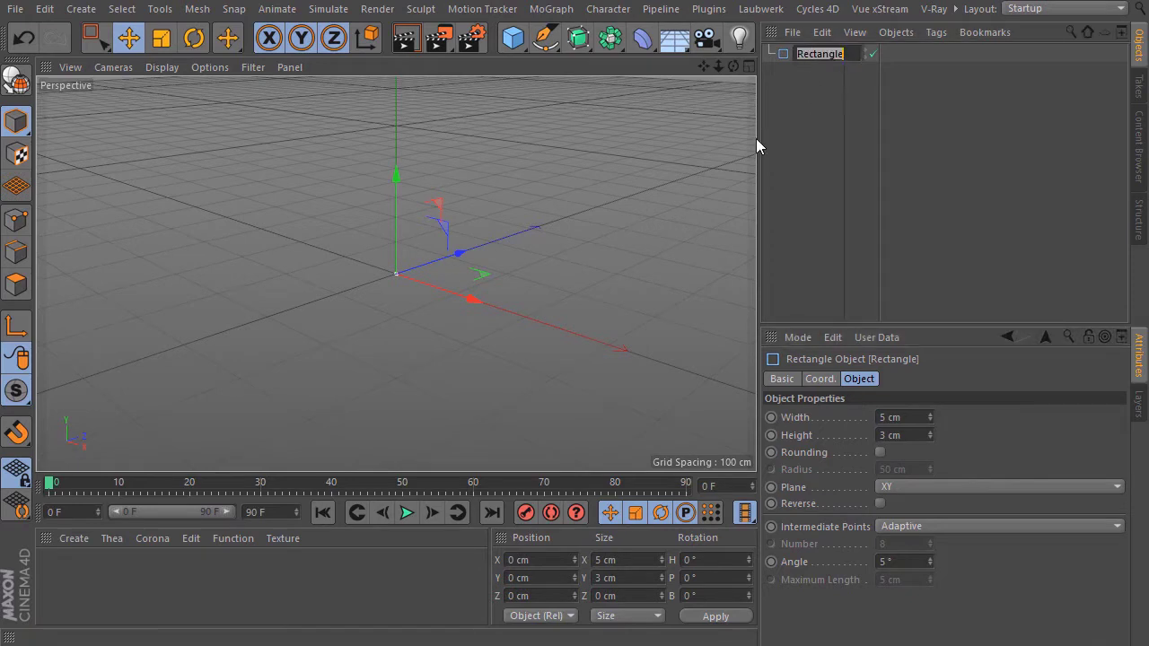
pyautogui.write('Profile')
pyautogui.press('Return')
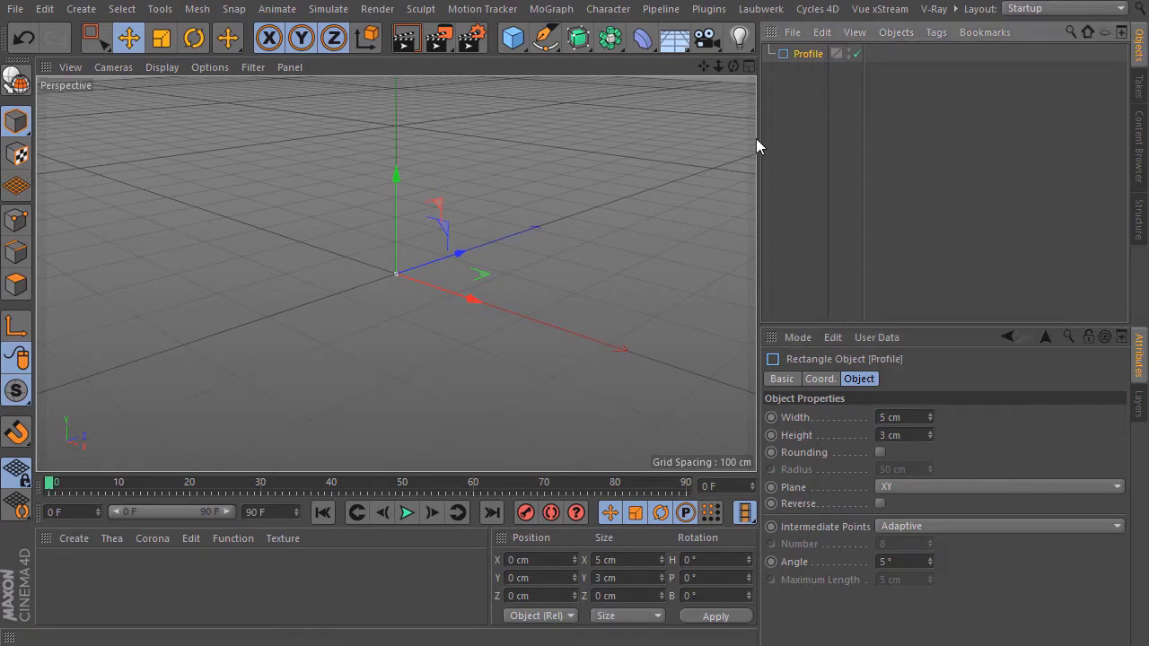
# Step: Add a second rectangle spline, place it below Profile in the object list and rename it Path
pyautogui.click(545, 38)
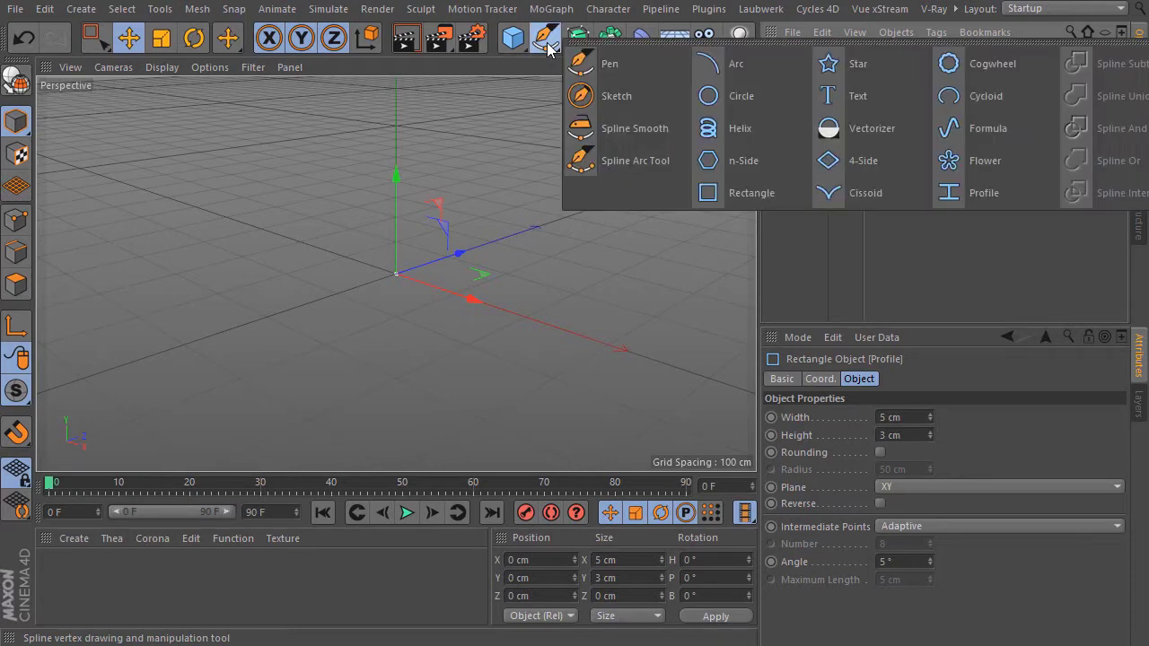
pyautogui.click(752, 192)
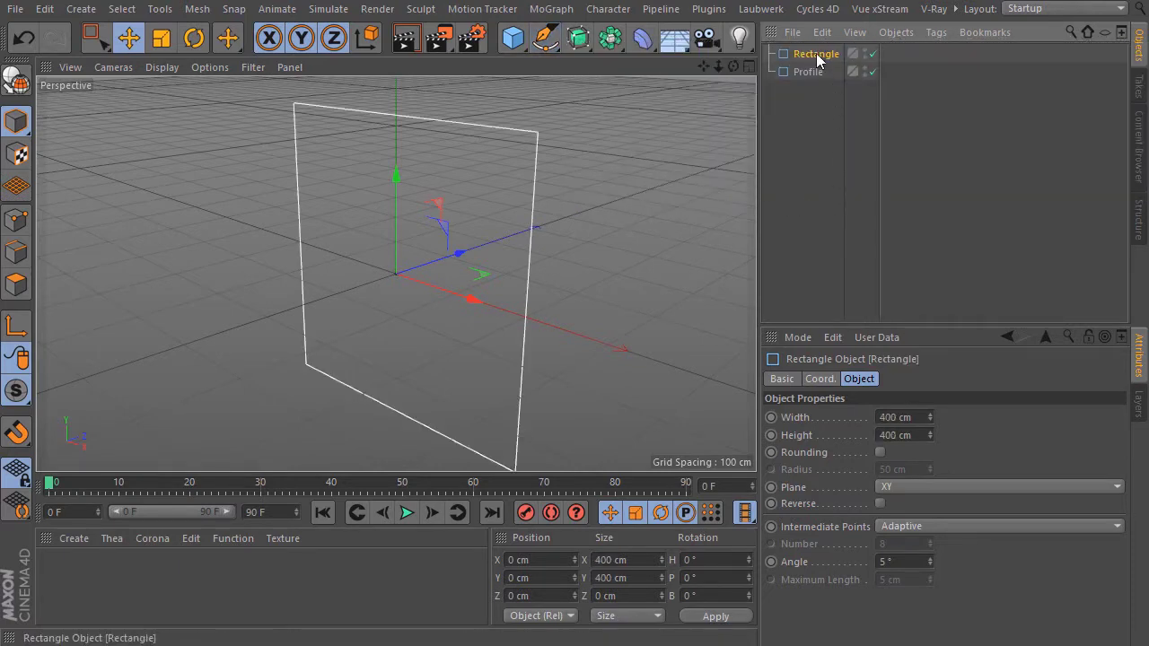
pyautogui.moveTo(815, 56); pyautogui.dragTo(819, 86)
pyautogui.doubleClick(811, 71)
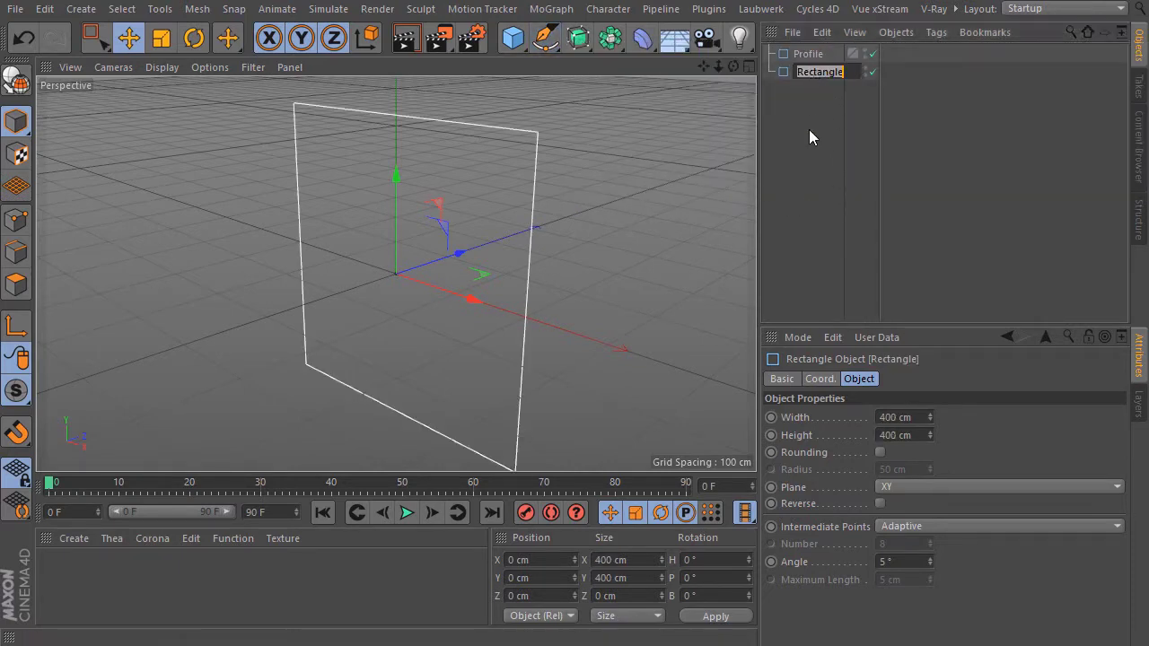
pyautogui.write('Path')
pyautogui.press('Return')
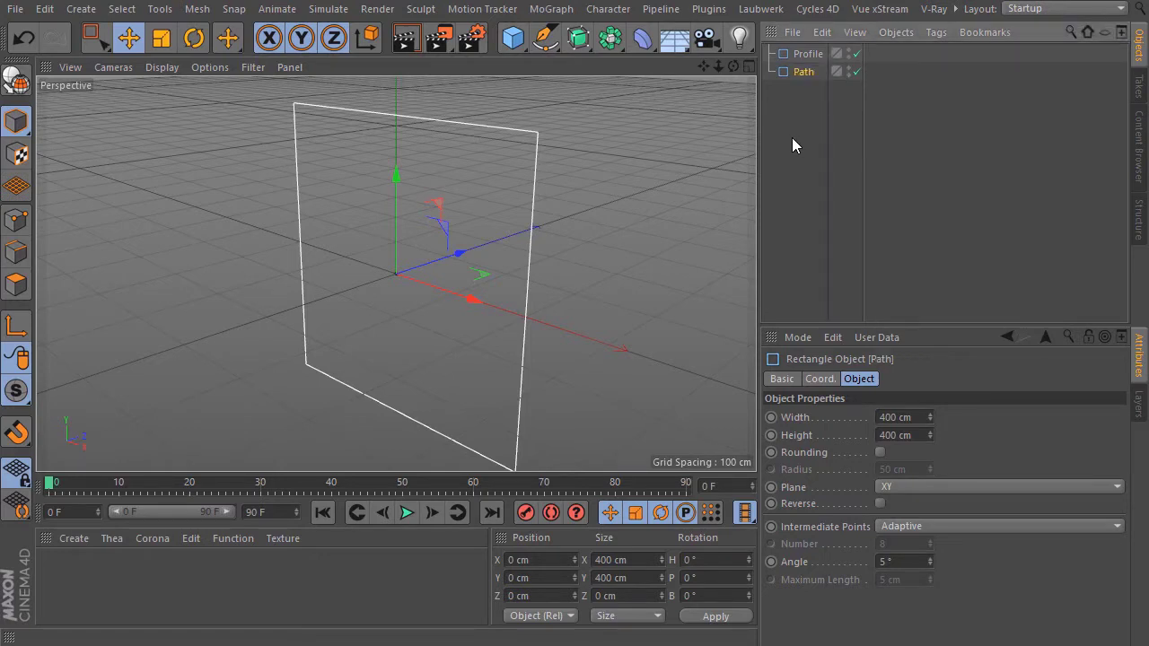
# Step: Set the Path rectangle's width to 80 cm and its height to 45 cm
pyautogui.click(919, 415)
pyautogui.write('80')
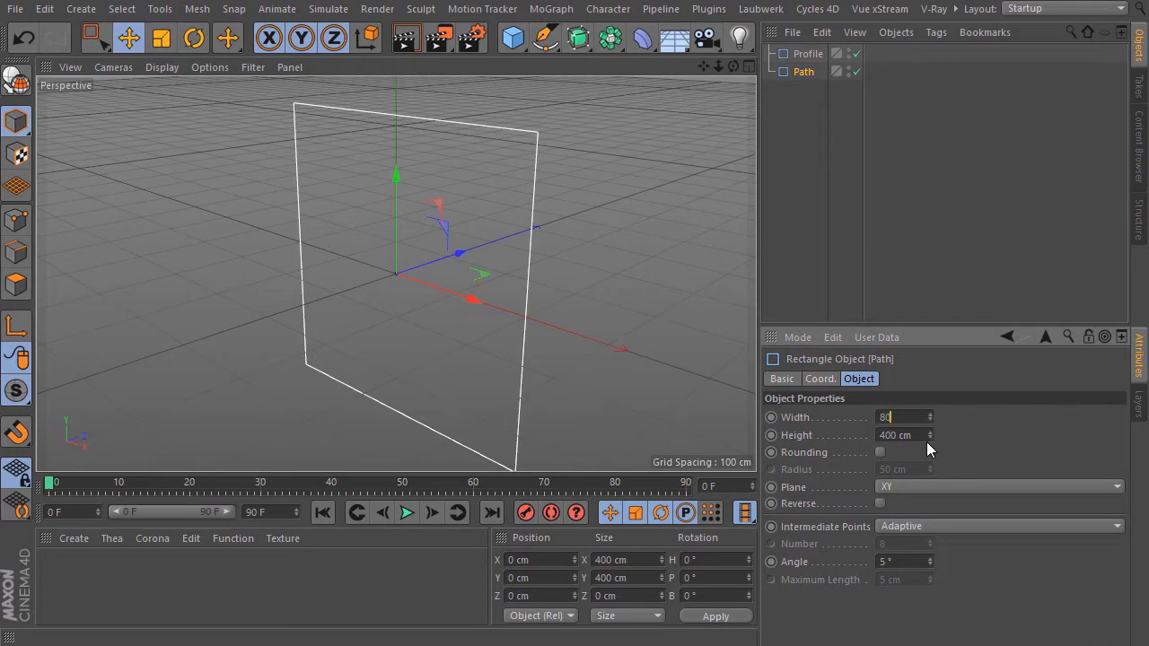
pyautogui.press('Tab')
pyautogui.write('45')
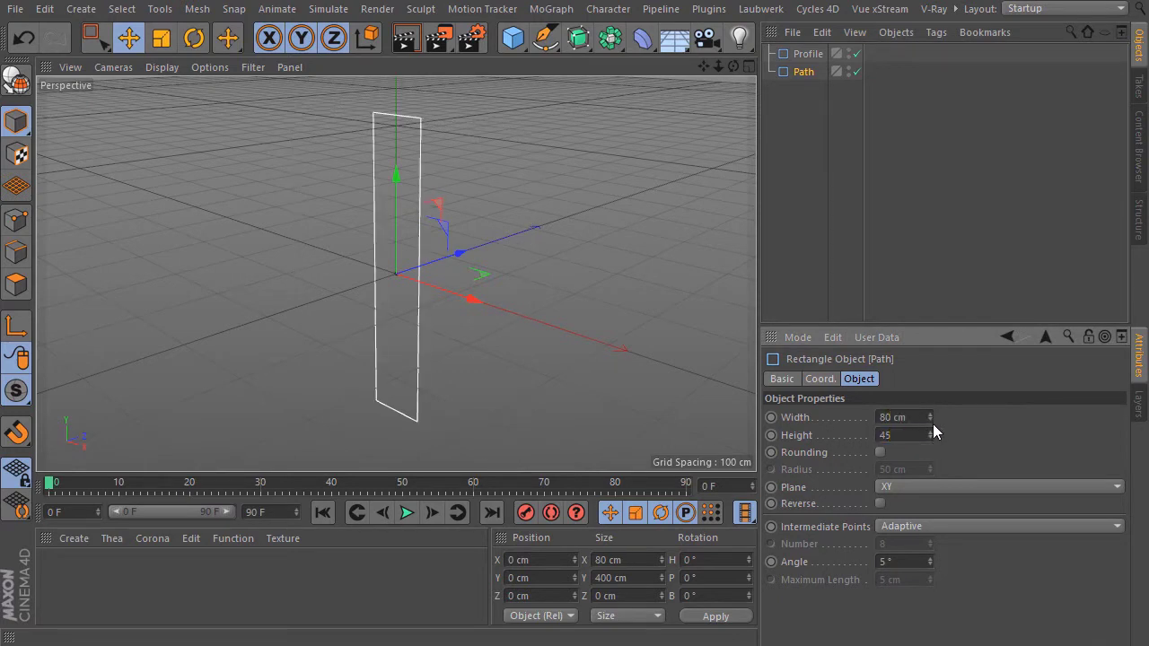
pyautogui.press('Return')
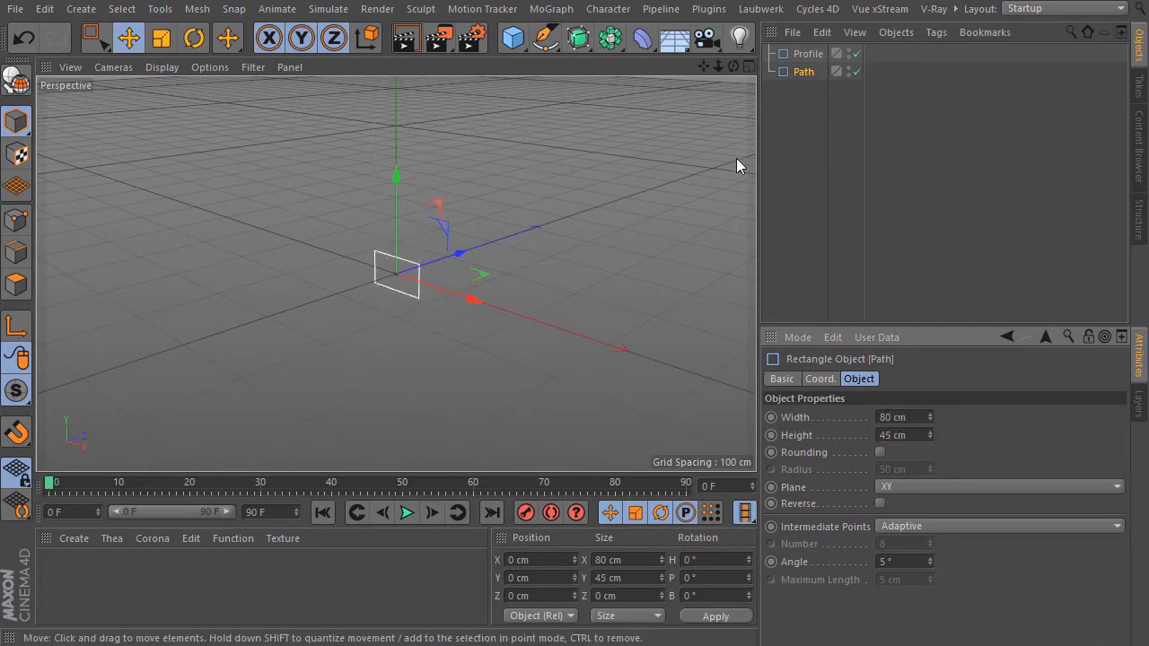
# Step: Create a Sweep object and make Profile and Path its children, in that order, to form a rectangular frame
pyautogui.moveTo(719, 68); pyautogui.dragTo(781, 68)
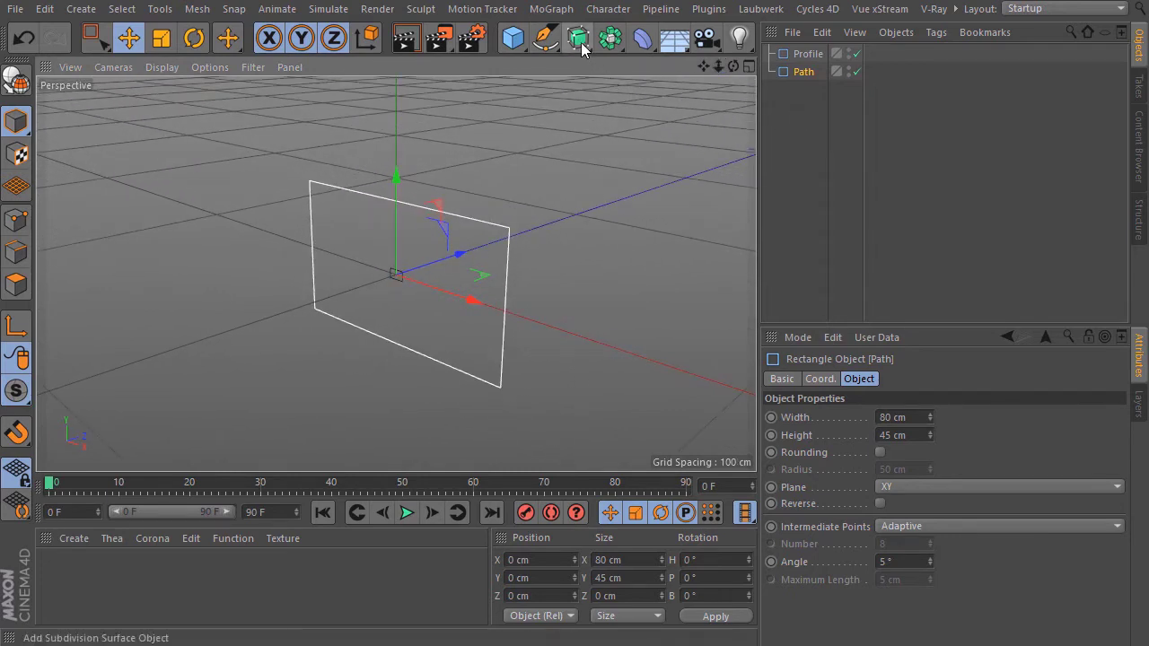
pyautogui.moveTo(578, 37); pyautogui.dragTo(639, 128)
pyautogui.moveTo(813, 126); pyautogui.dragTo(805, 55)
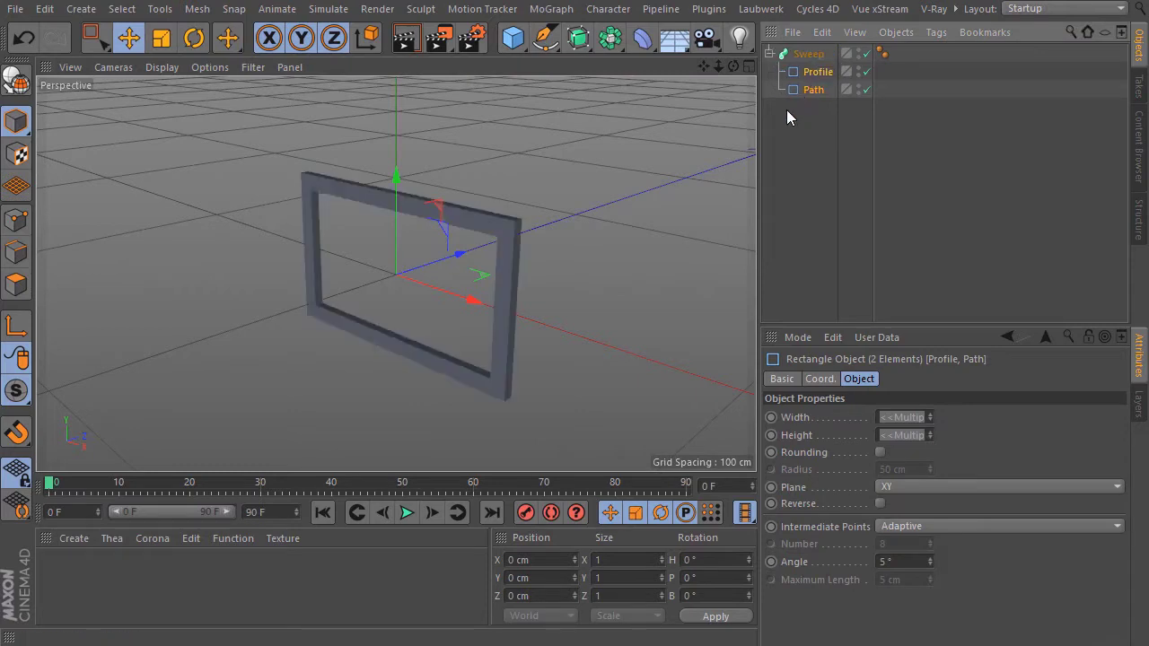
# Step: Add a cube sized 80 cm in X, 45 cm in Y and 3 cm in Z as the frame's back panel
pyautogui.moveTo(734, 68); pyautogui.dragTo(719, 91)
pyautogui.click(512, 37)
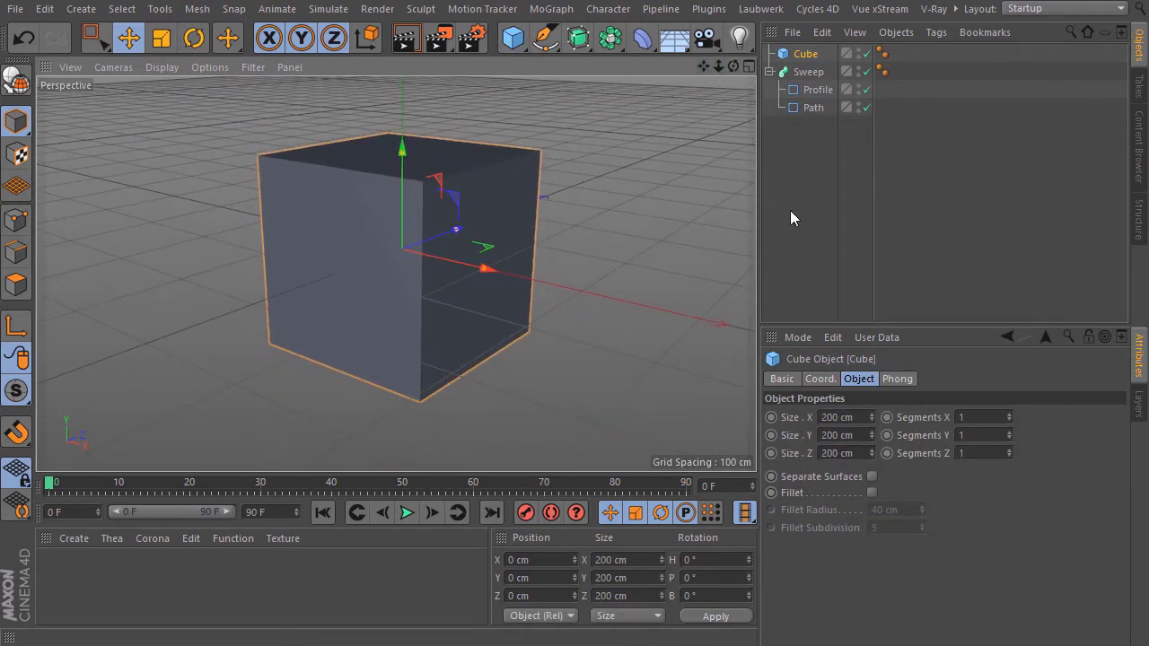
pyautogui.doubleClick(837, 417)
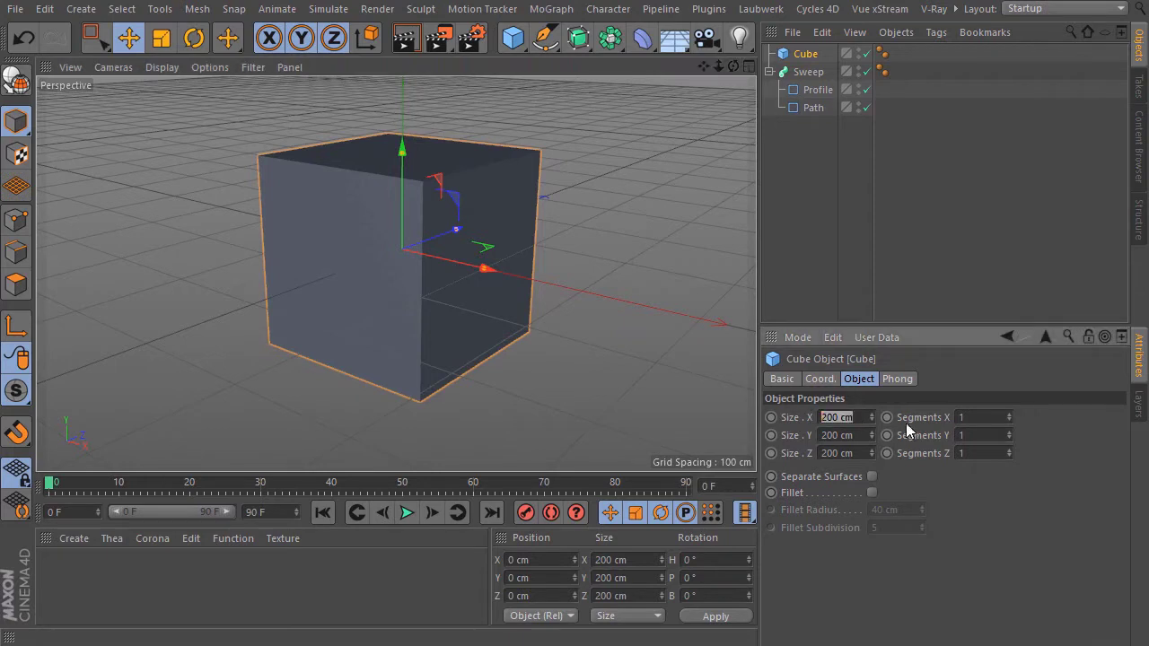
pyautogui.write('80')
pyautogui.press('Tab')
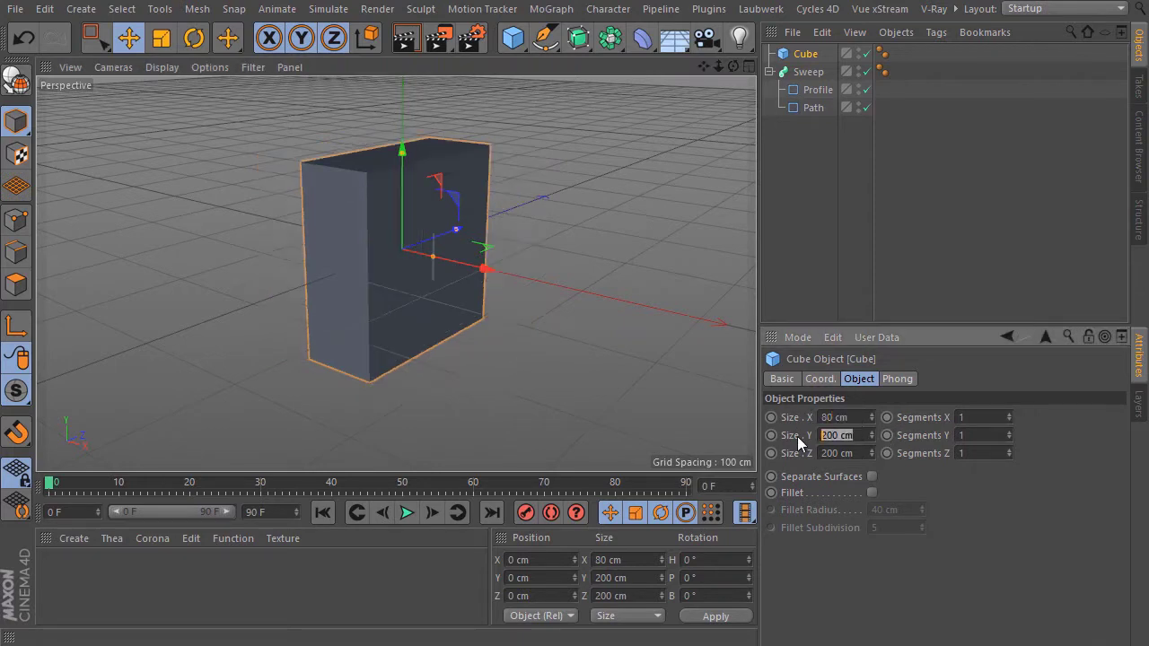
pyautogui.write('45')
pyautogui.press('Tab')
pyautogui.write('3')
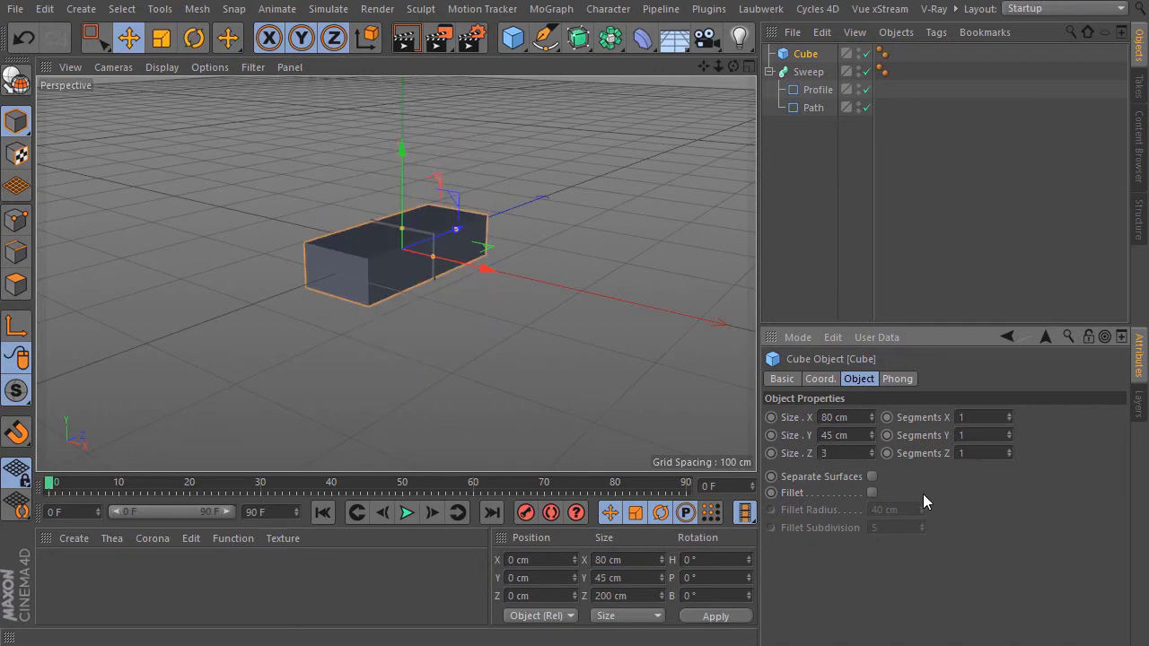
pyautogui.press('Return')
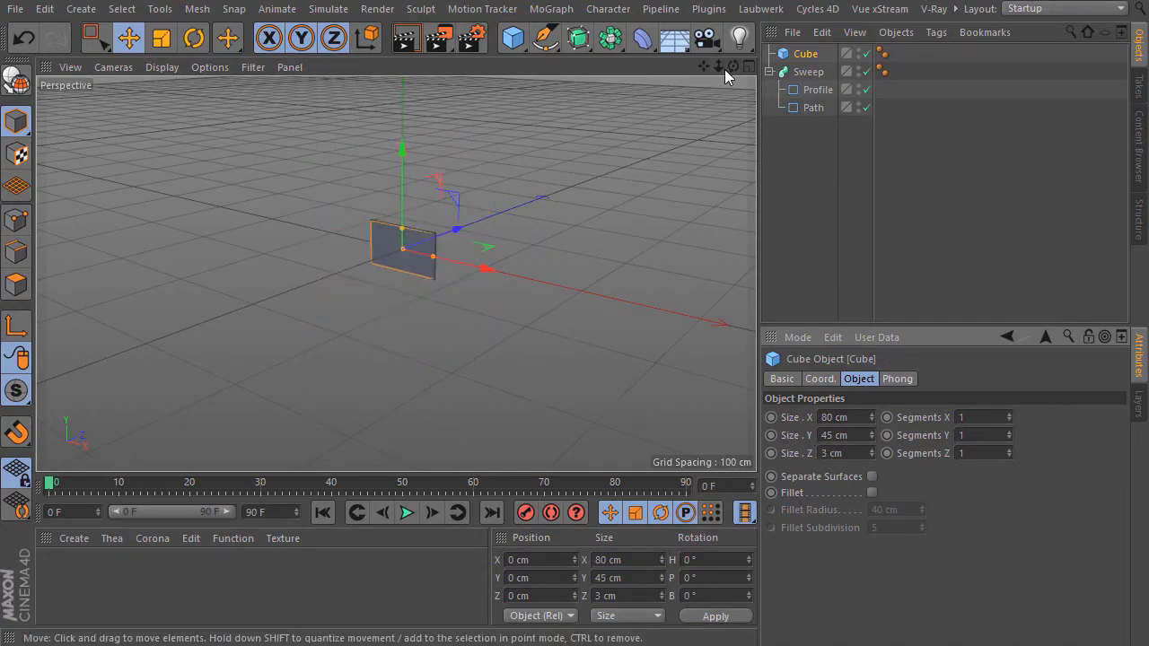
# Step: Move the panel cube slightly along positive Z behind the frame, fine-tuning the offset in the Right view until it overlaps the frame's back edge
pyautogui.scroll(6, 398, 271)
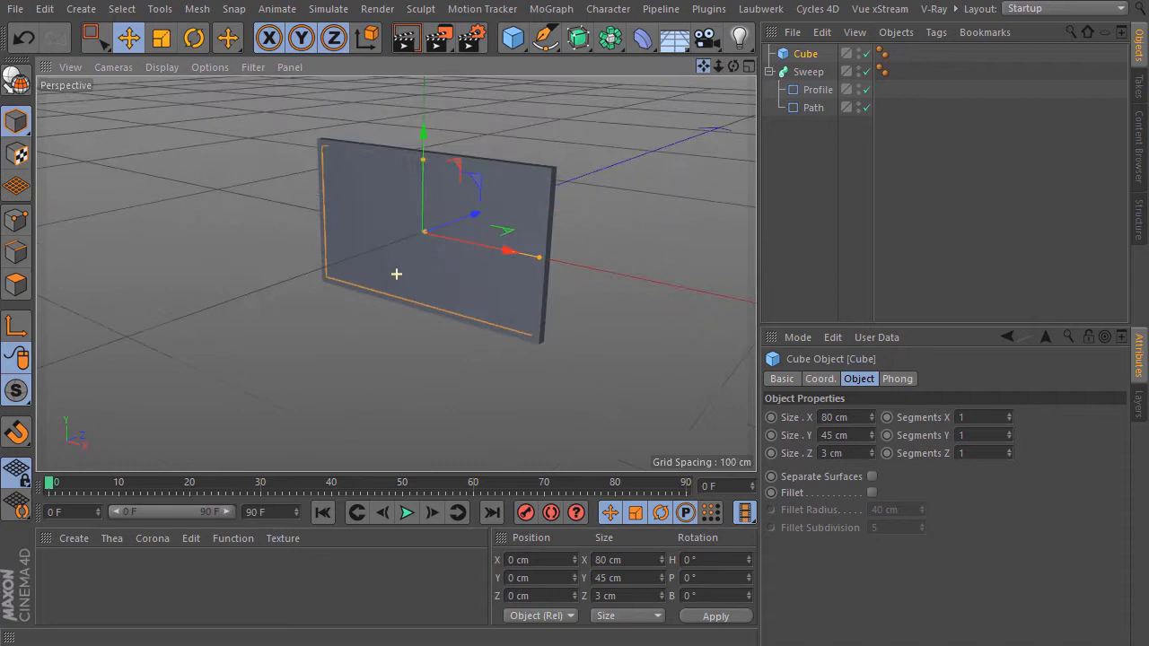
pyautogui.keyDown('alt'); pyautogui.moveTo(396, 274); pyautogui.dragTo(594, 193); pyautogui.keyUp('alt')
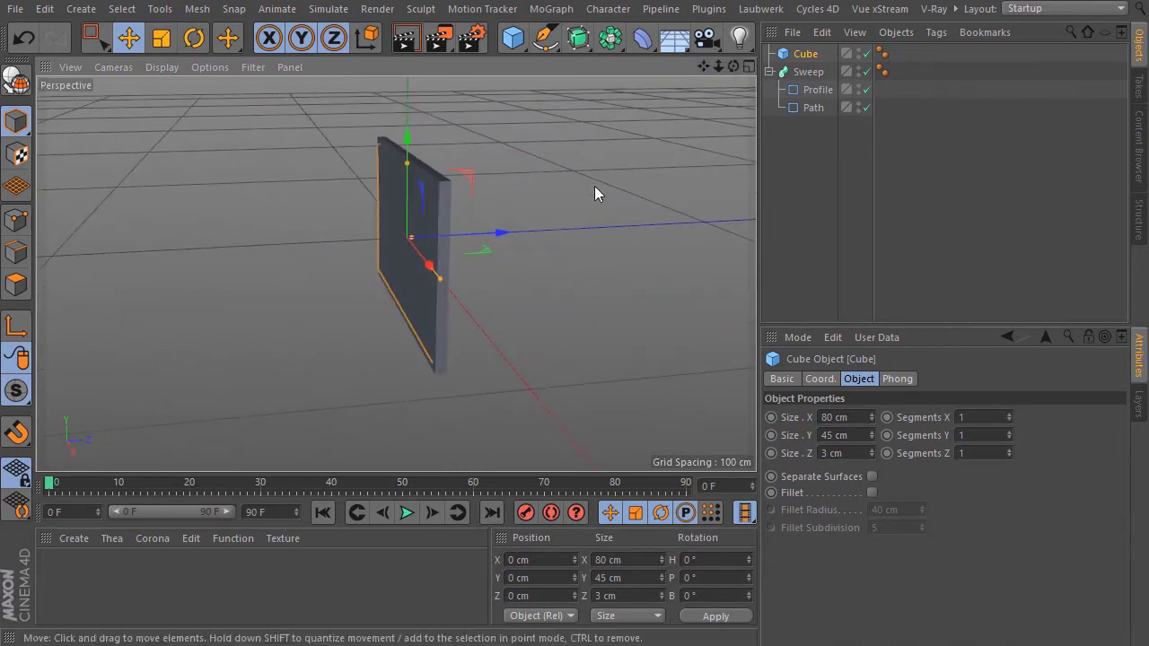
pyautogui.moveTo(503, 234); pyautogui.dragTo(508, 239)
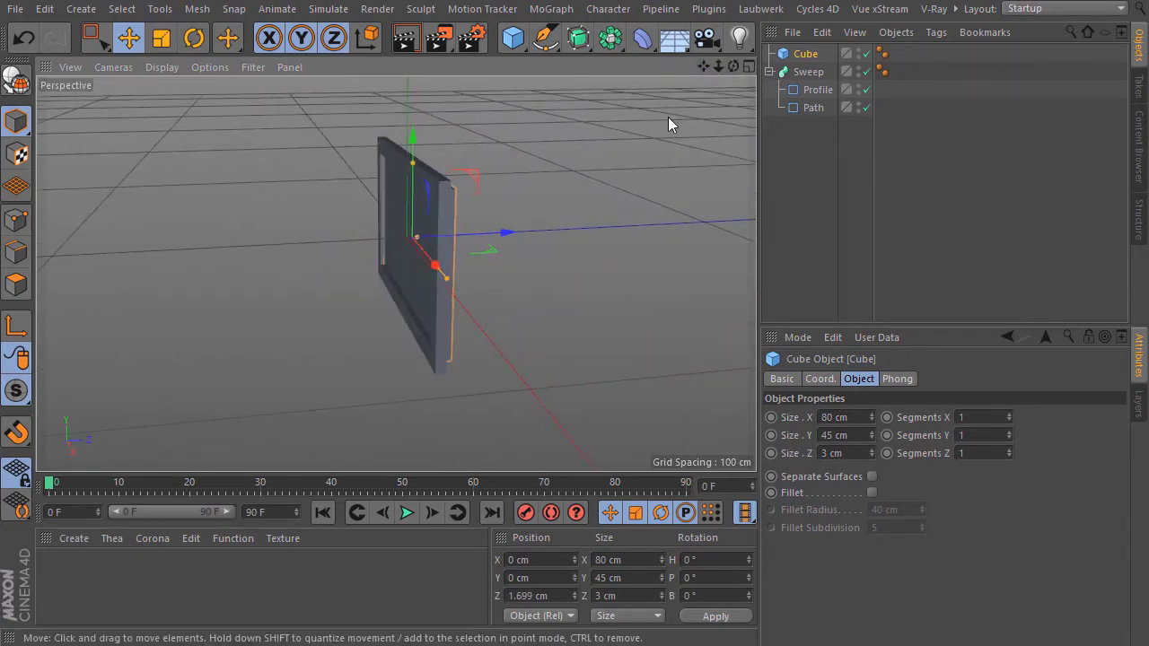
pyautogui.click(748, 67)
pyautogui.click(388, 275)
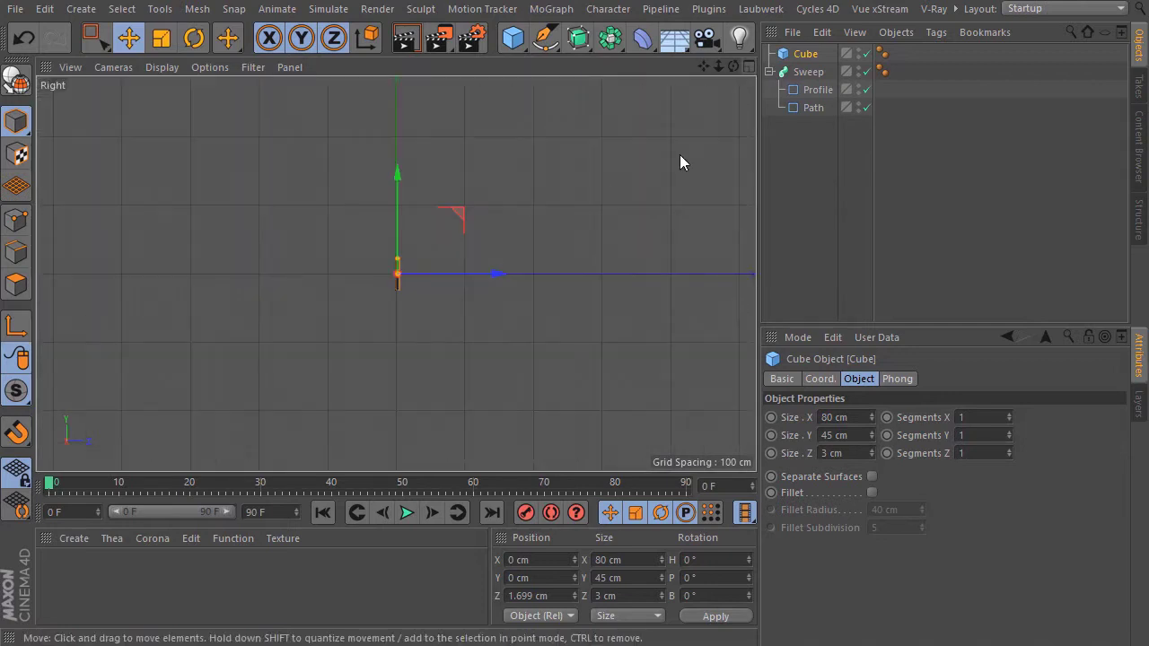
pyautogui.scroll(6, 396, 274)
pyautogui.scroll(2, 396, 274)
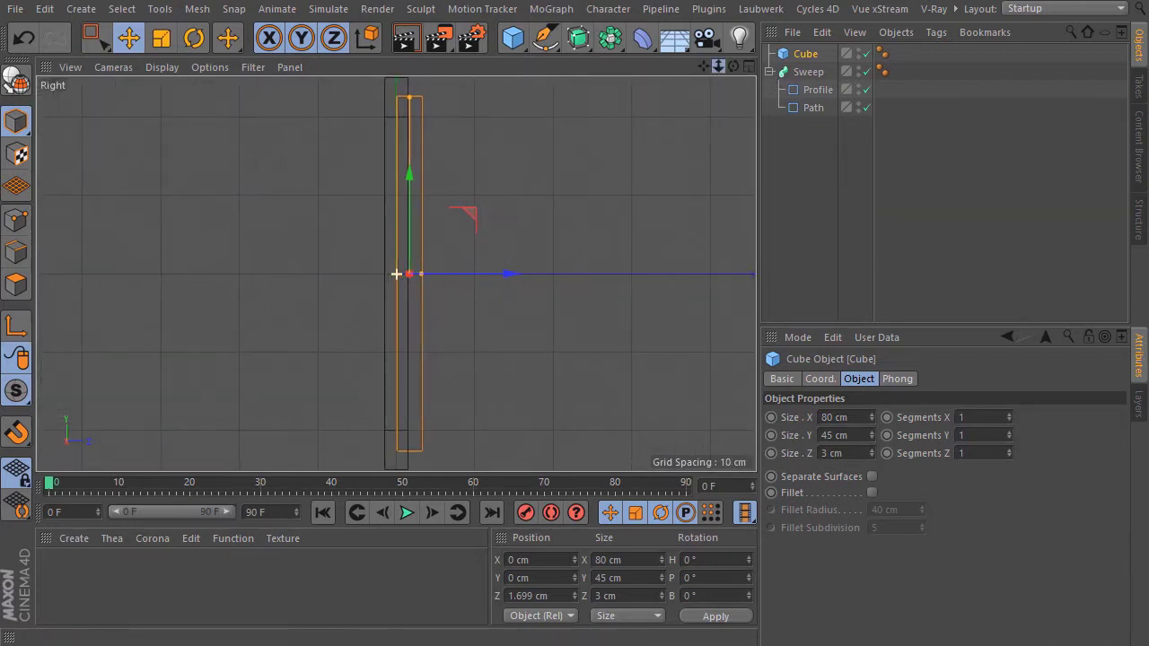
pyautogui.moveTo(517, 269); pyautogui.dragTo(510, 273)
pyautogui.click(660, 251)
# Step: Return to the full Perspective view and add a second cube at the origin
pyautogui.click(749, 67)
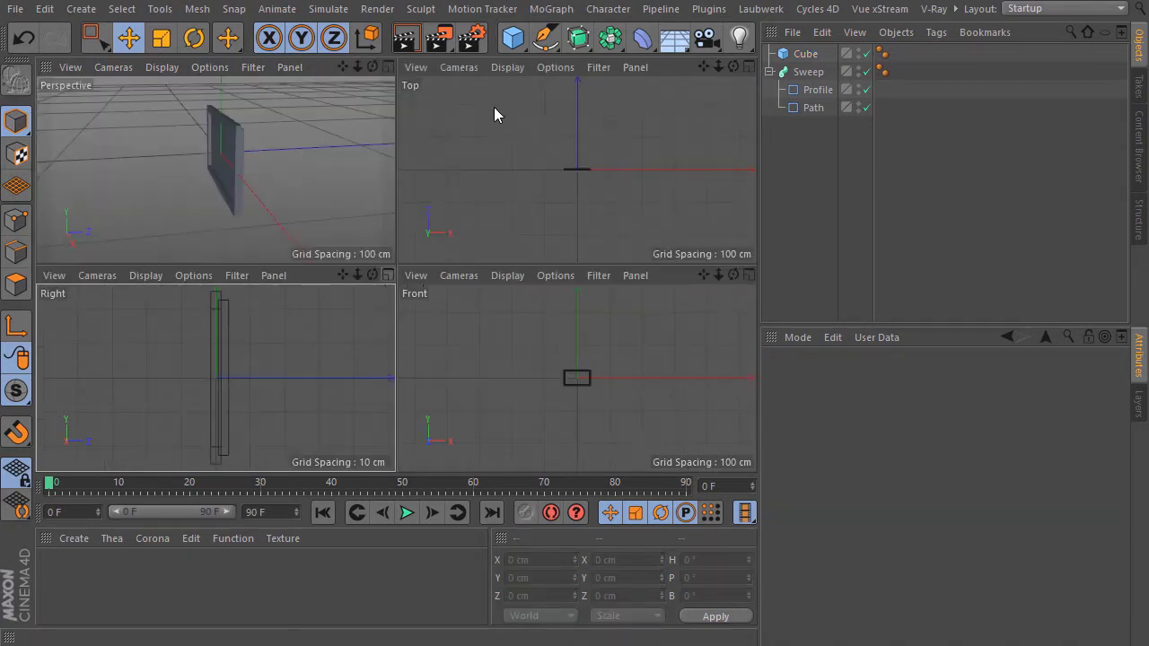
pyautogui.click(388, 67)
pyautogui.moveTo(734, 66); pyautogui.dragTo(830, 65)
pyautogui.moveTo(396, 273); pyautogui.dragTo(396, 273)
pyautogui.moveTo(703, 67); pyautogui.dragTo(628, 66)
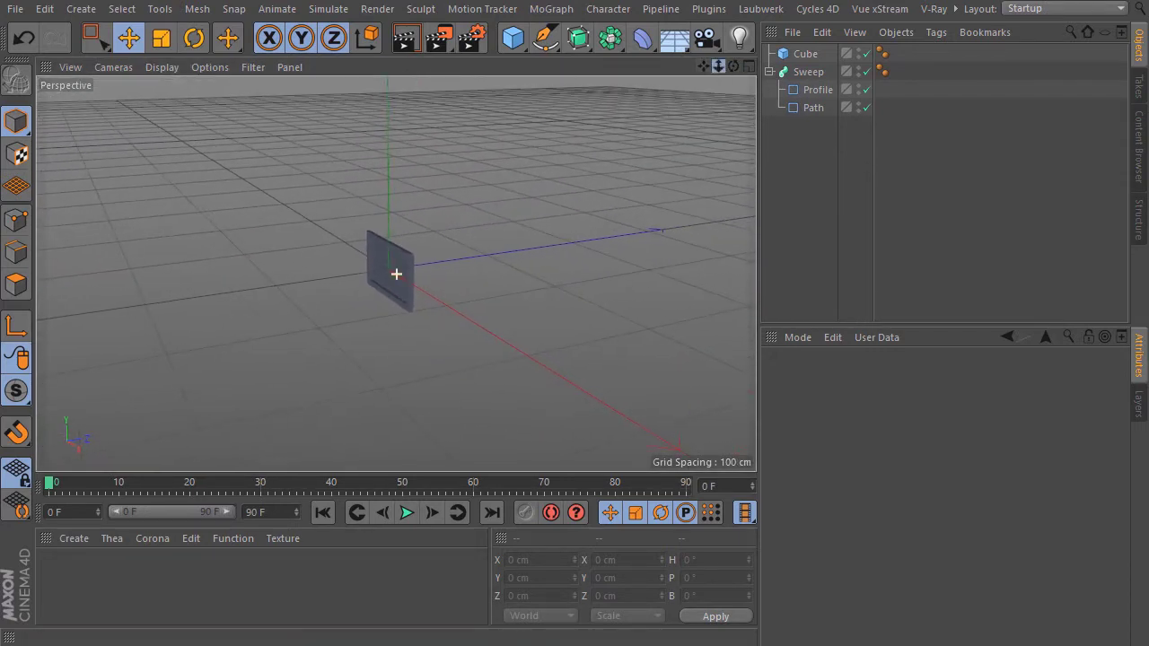
pyautogui.click(512, 37)
pyautogui.moveTo(733, 66)
pyautogui.mouseDown()
pyautogui.moveTo(762, 45)
pyautogui.moveTo(713, 67)
pyautogui.moveTo(727, 51)
pyautogui.mouseUp()
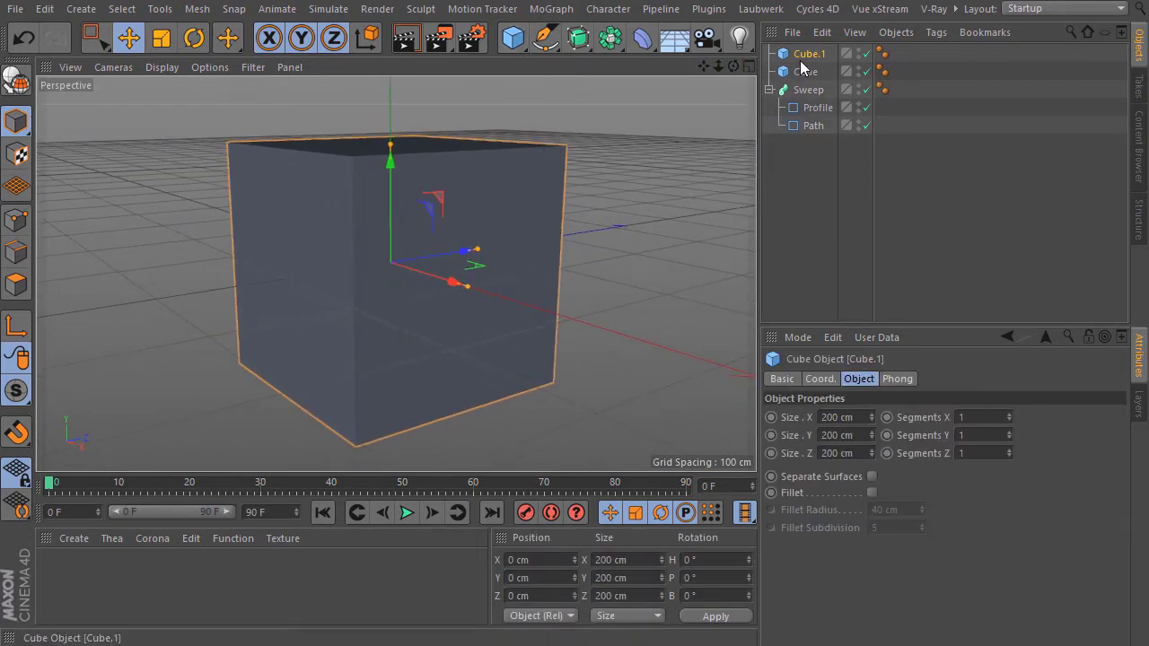
# Step: Set the new cube's size to 20 cm in X, 35 cm in Y and 2 cm in Z
pyautogui.click(861, 417)
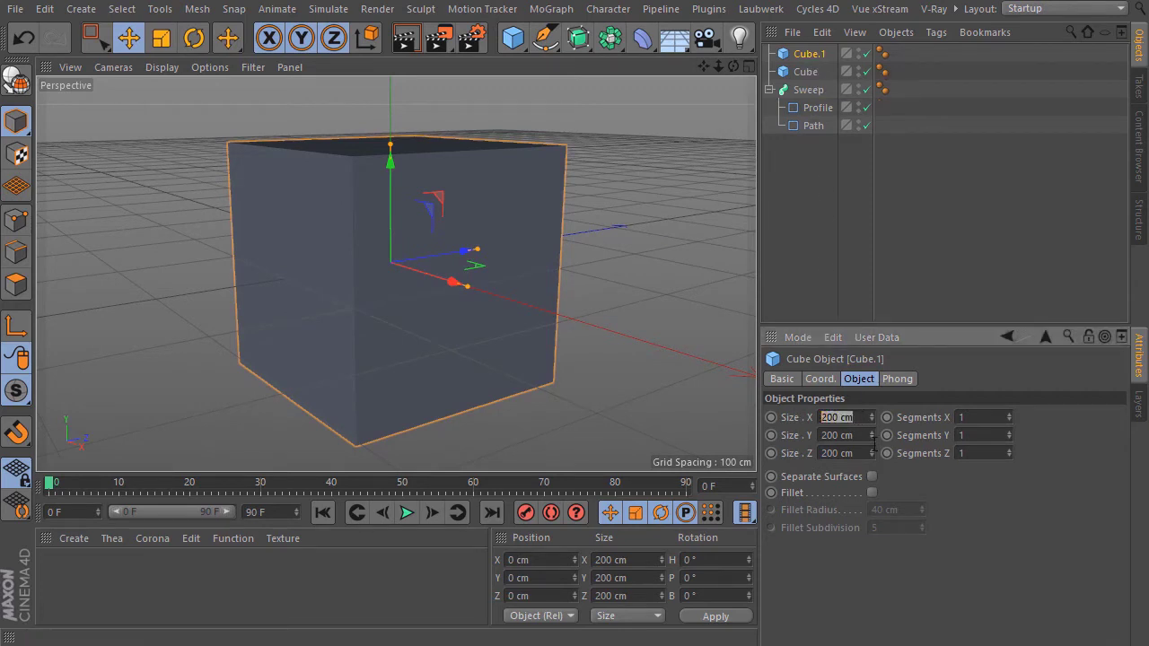
pyautogui.write('20')
pyautogui.press('Tab')
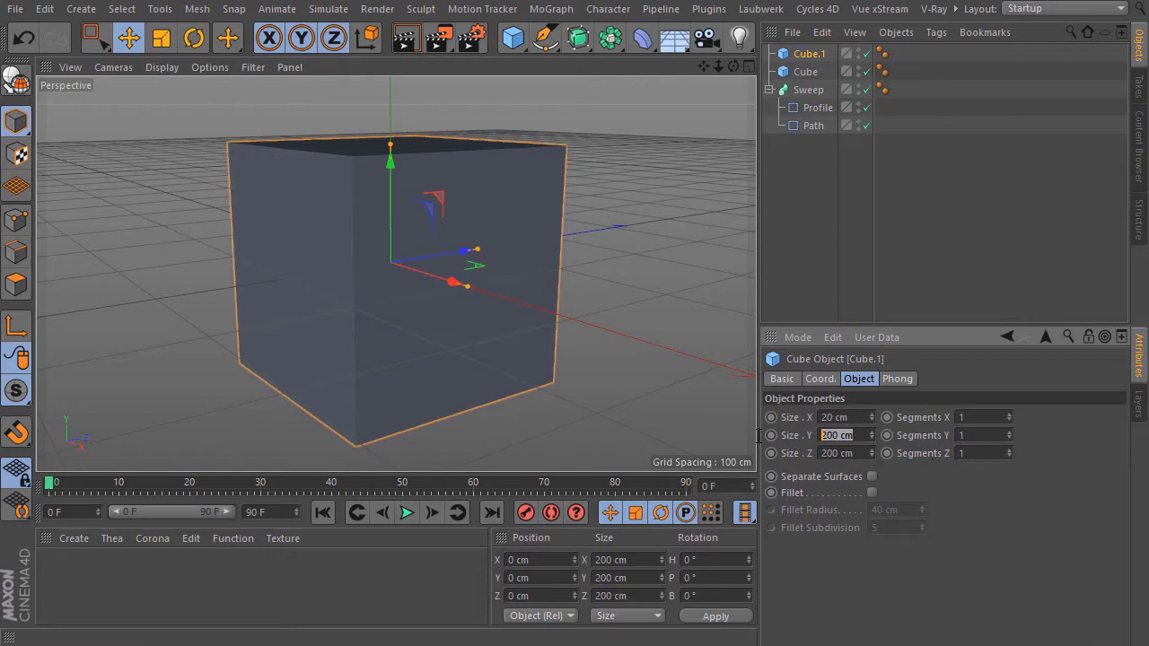
pyautogui.write('35')
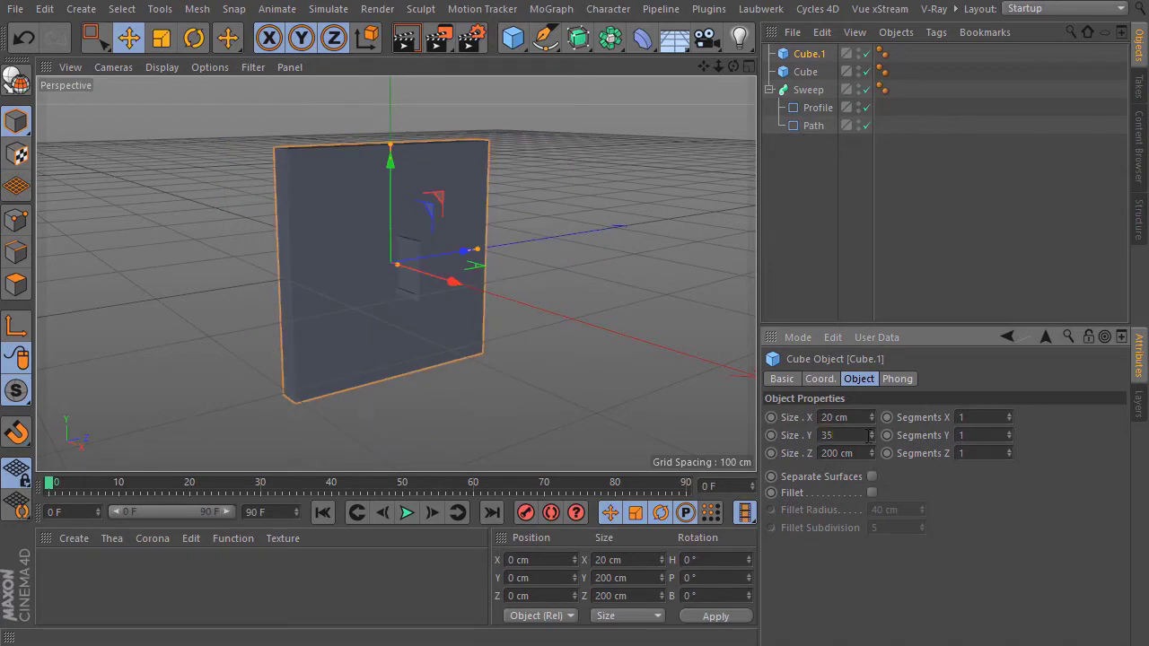
pyautogui.press('Tab')
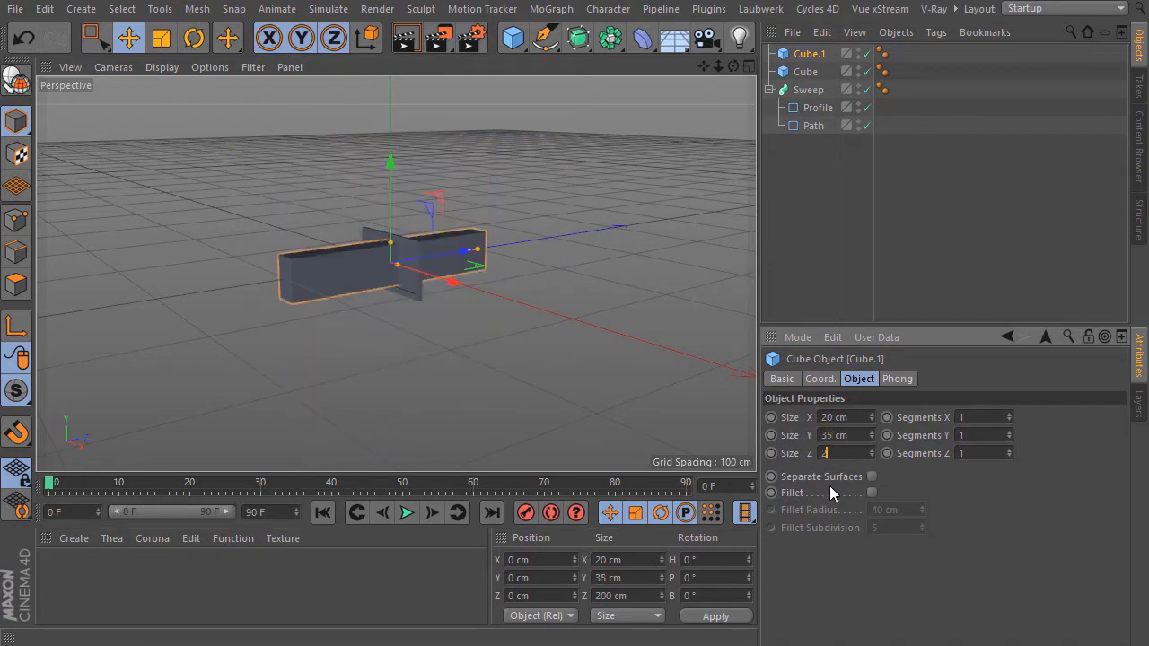
pyautogui.write('2')
pyautogui.press('Return')
# Step: Move the 20 × 35 × 2 cm cube along positive Z to about 3.9 cm, behind the frame
pyautogui.moveTo(718, 66); pyautogui.dragTo(772, 67)
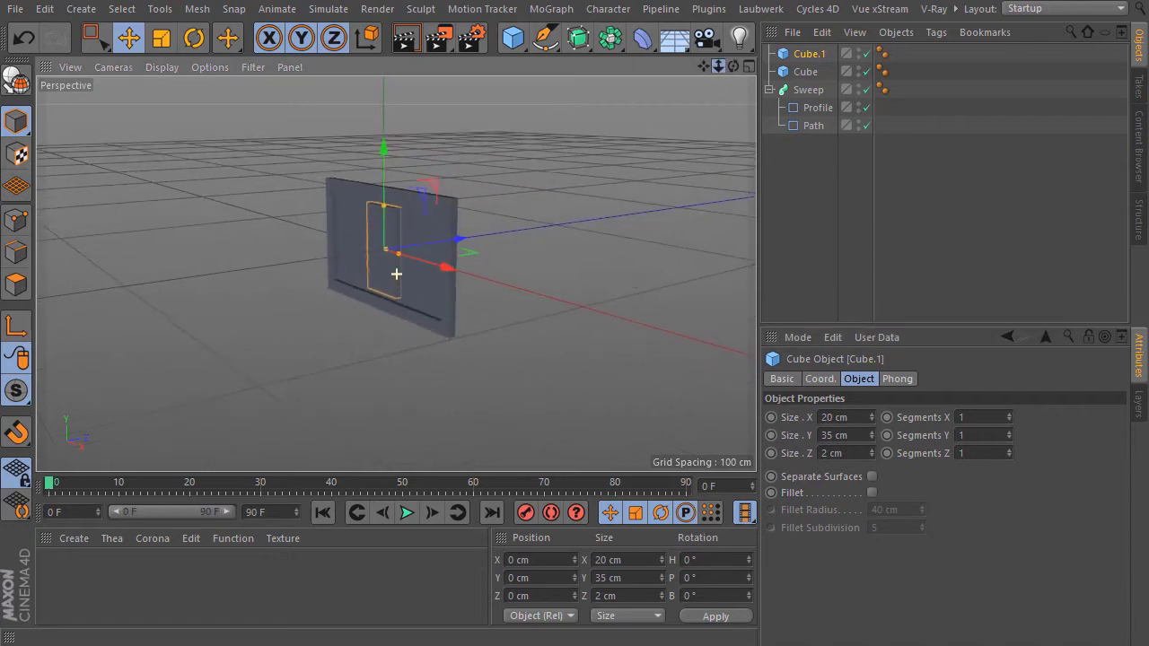
pyautogui.keyDown('alt'); pyautogui.moveTo(395, 274); pyautogui.dragTo(457, 273, button='right'); pyautogui.keyUp('alt')
pyautogui.keyDown('alt'); pyautogui.moveTo(396, 274); pyautogui.dragTo(224, 272); pyautogui.keyUp('alt')
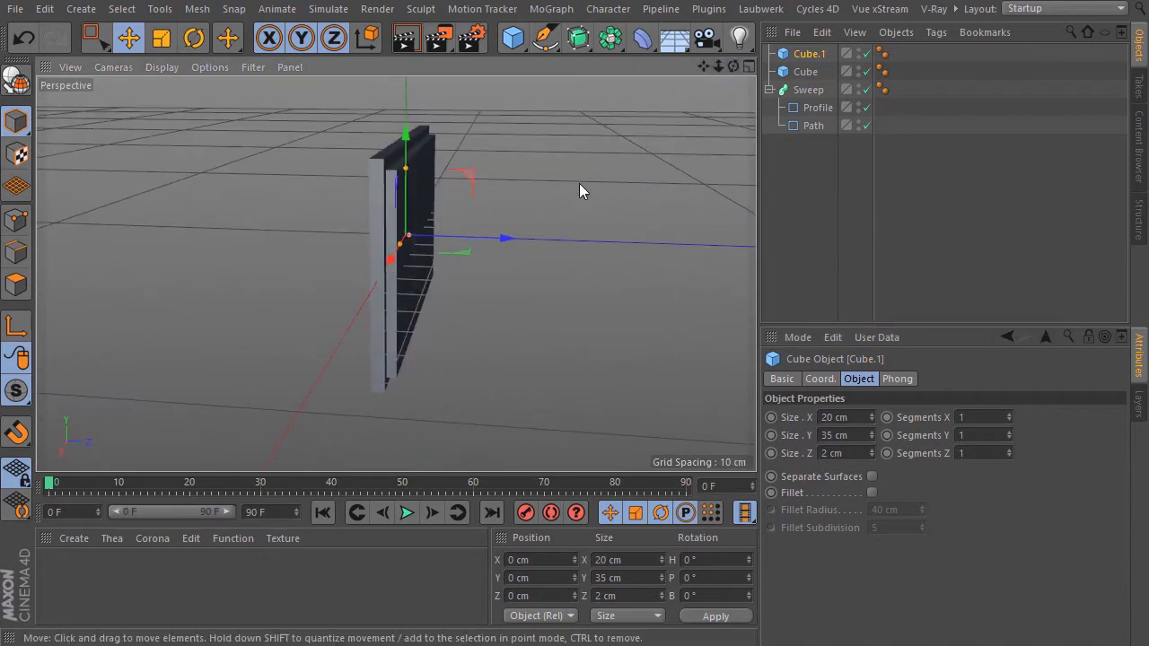
pyautogui.moveTo(505, 238); pyautogui.dragTo(530, 243)
pyautogui.middleClick(578, 173)
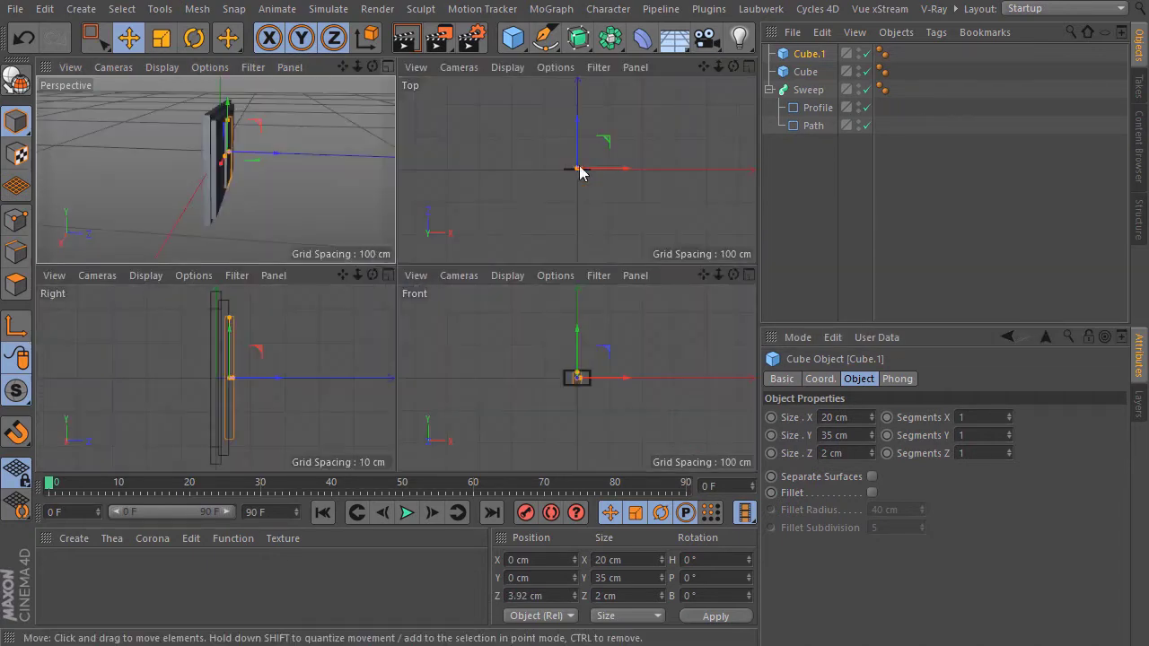
# Step: Fine-tune the upright cube's Z position in the Right view to about 4.8 cm, against the panel's back face
pyautogui.middleClick(389, 279)
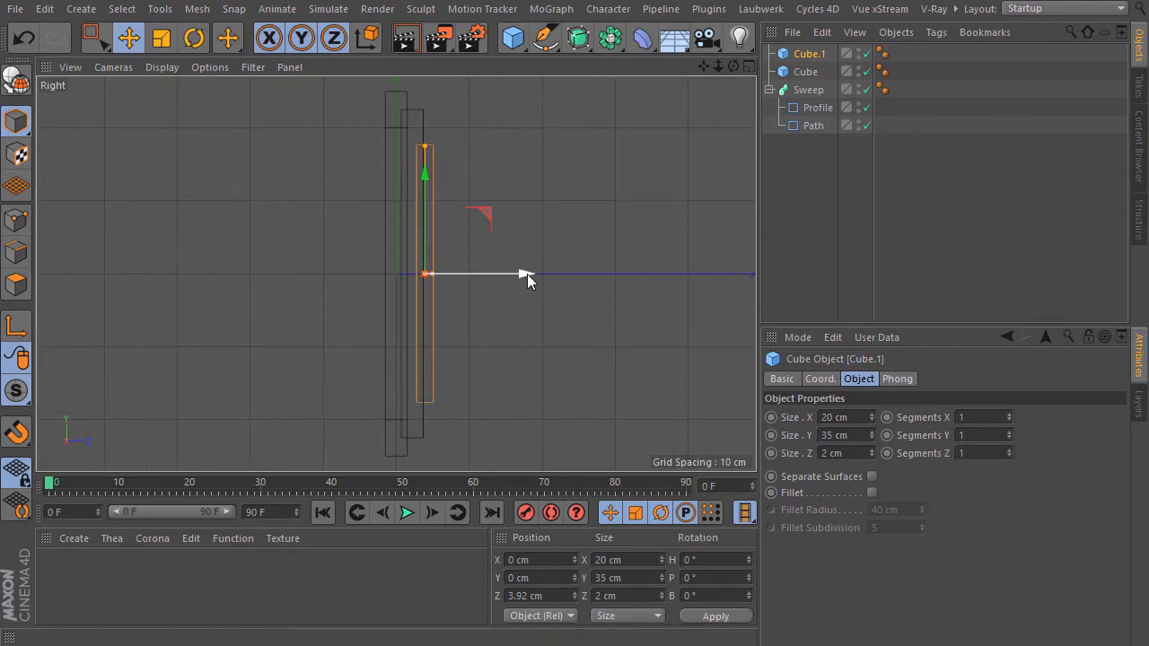
pyautogui.moveTo(527, 274); pyautogui.dragTo(534, 272)
pyautogui.scroll(2, 549, 322)
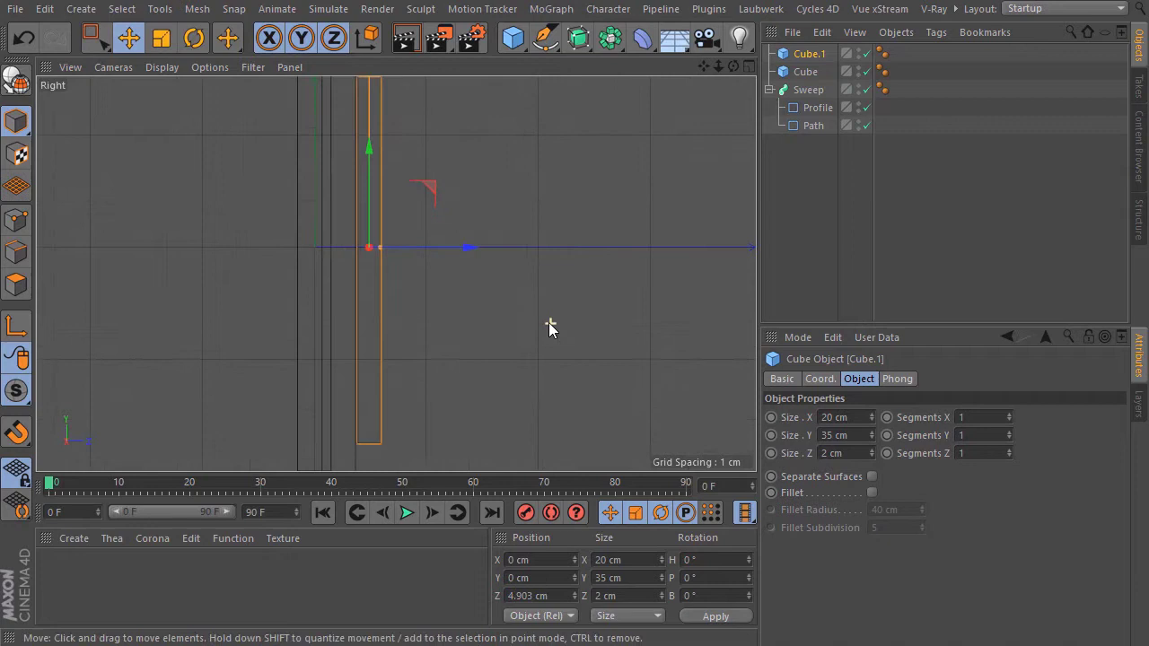
pyautogui.scroll(1, 548, 322)
pyautogui.moveTo(406, 216); pyautogui.dragTo(404, 225)
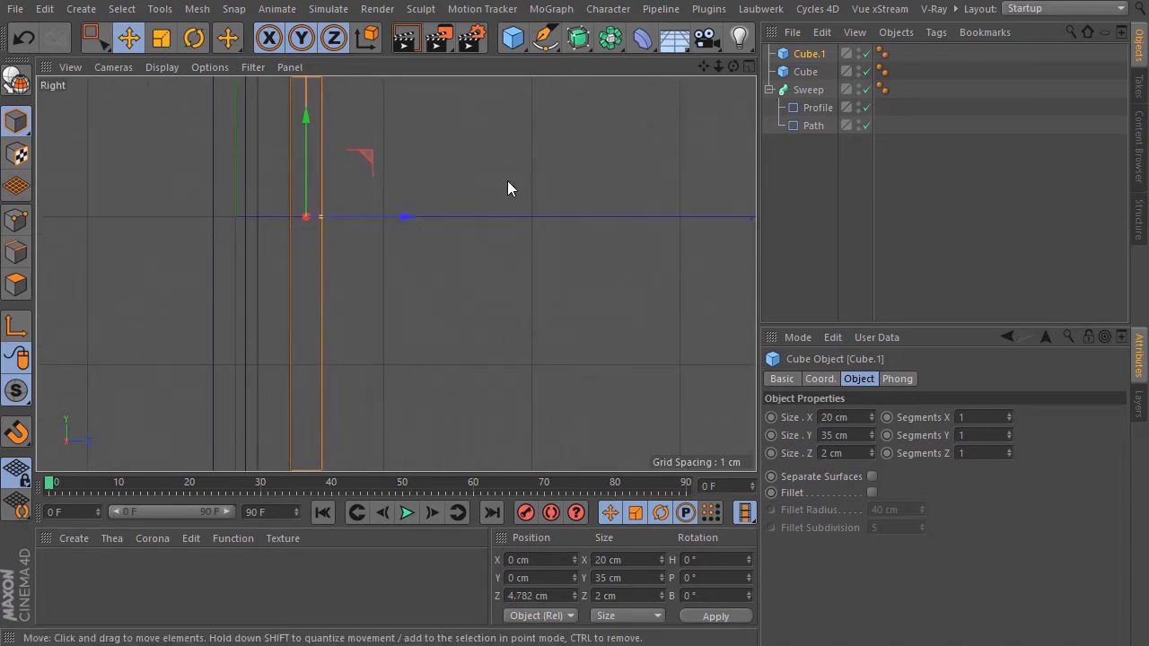
# Step: Lower the upright cube along Y until it extends below the frame, and return to the Perspective view
pyautogui.scroll(-2, 350, 155)
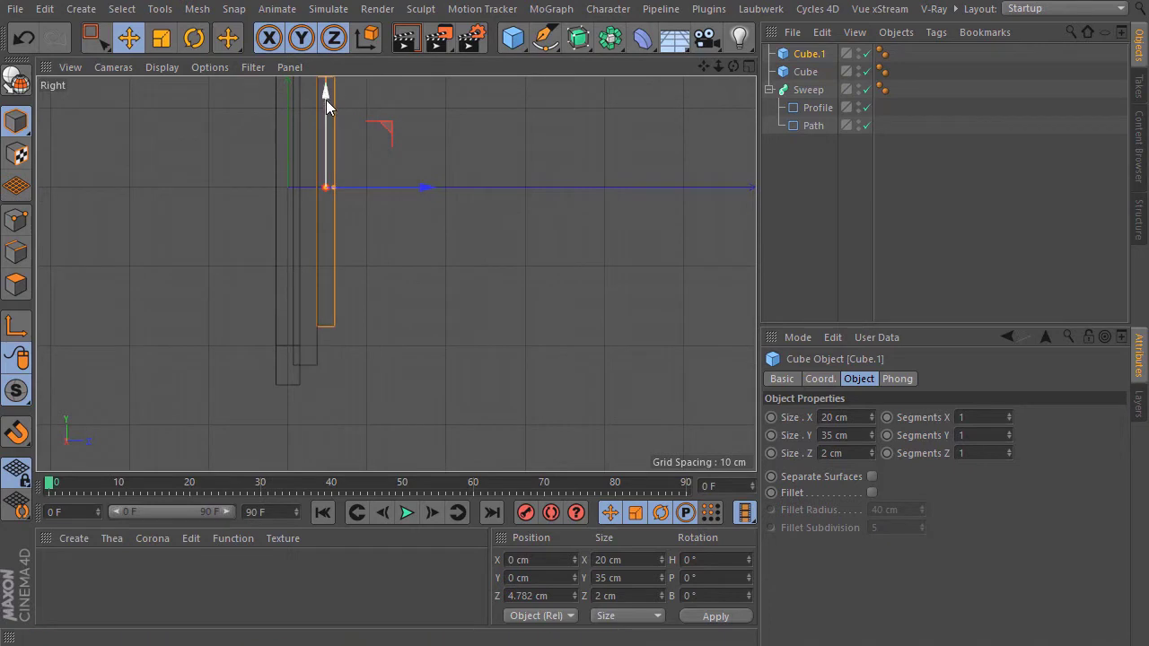
pyautogui.moveTo(326, 99); pyautogui.dragTo(330, 181)
pyautogui.click(558, 230)
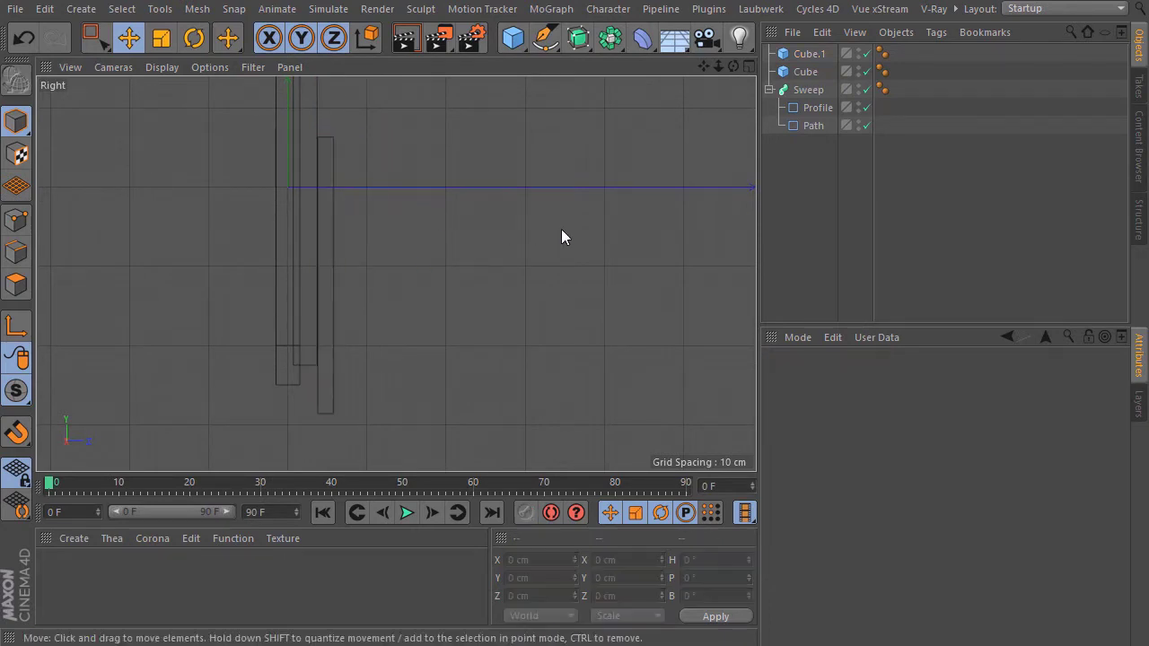
pyautogui.click(749, 67)
pyautogui.click(382, 66)
pyautogui.moveTo(734, 70); pyautogui.dragTo(396, 272)
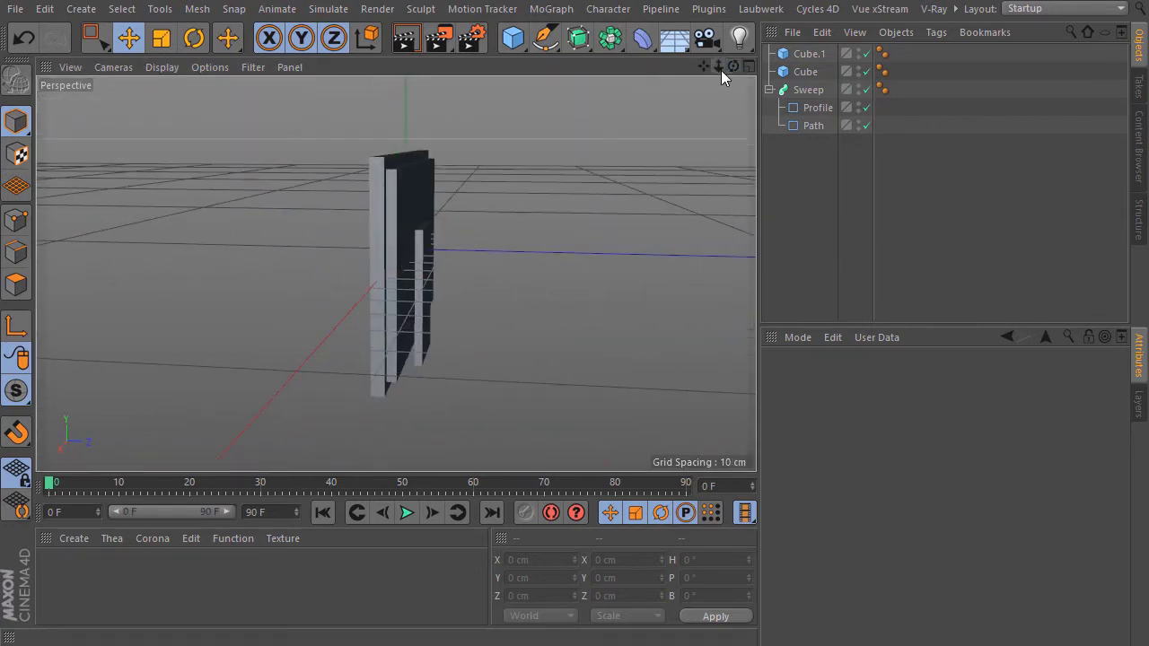
pyautogui.moveTo(718, 67); pyautogui.dragTo(396, 273)
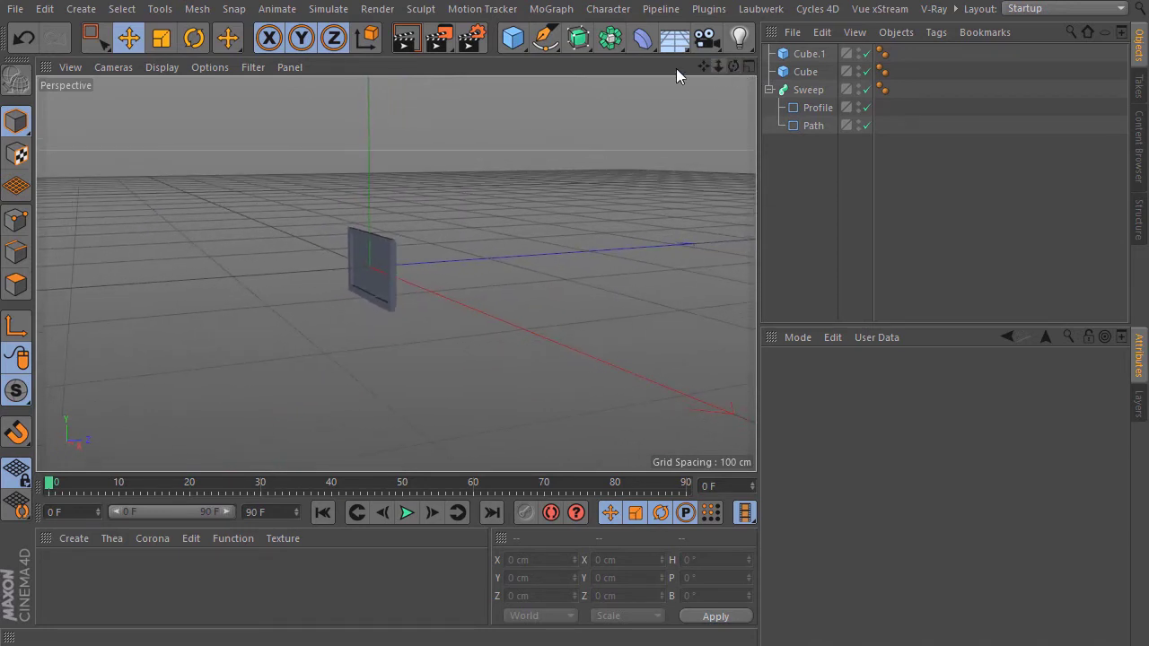
# Step: Add a third cube sized 40 cm in X, 1.5 cm in Y and 17 cm in Z as the base plate
pyautogui.click(513, 37)
pyautogui.moveTo(718, 67); pyautogui.dragTo(711, 67)
pyautogui.doubleClick(861, 420)
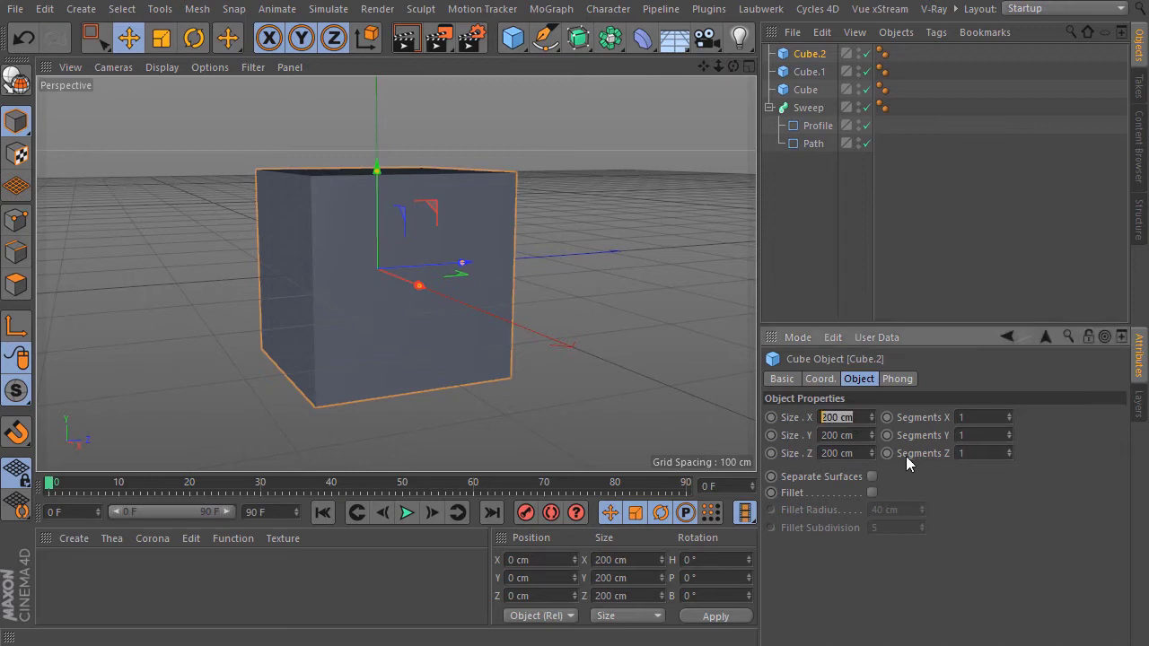
pyautogui.write('40')
pyautogui.press('BackSpace')
pyautogui.write('1,5')
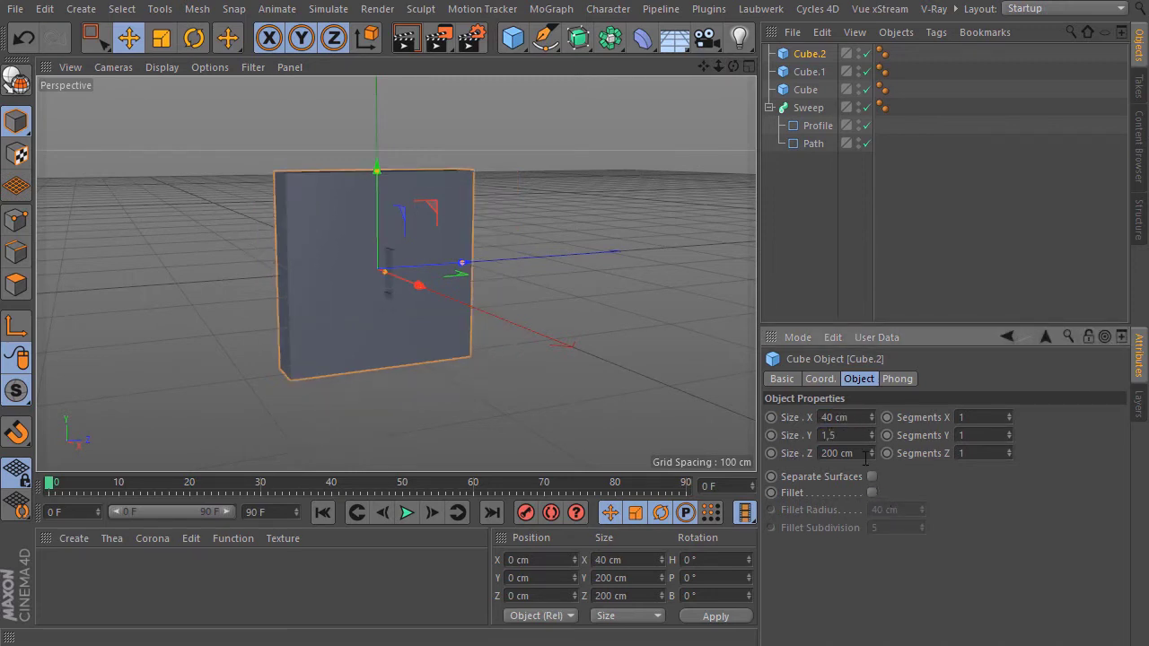
pyautogui.doubleClick(863, 453)
pyautogui.write('17')
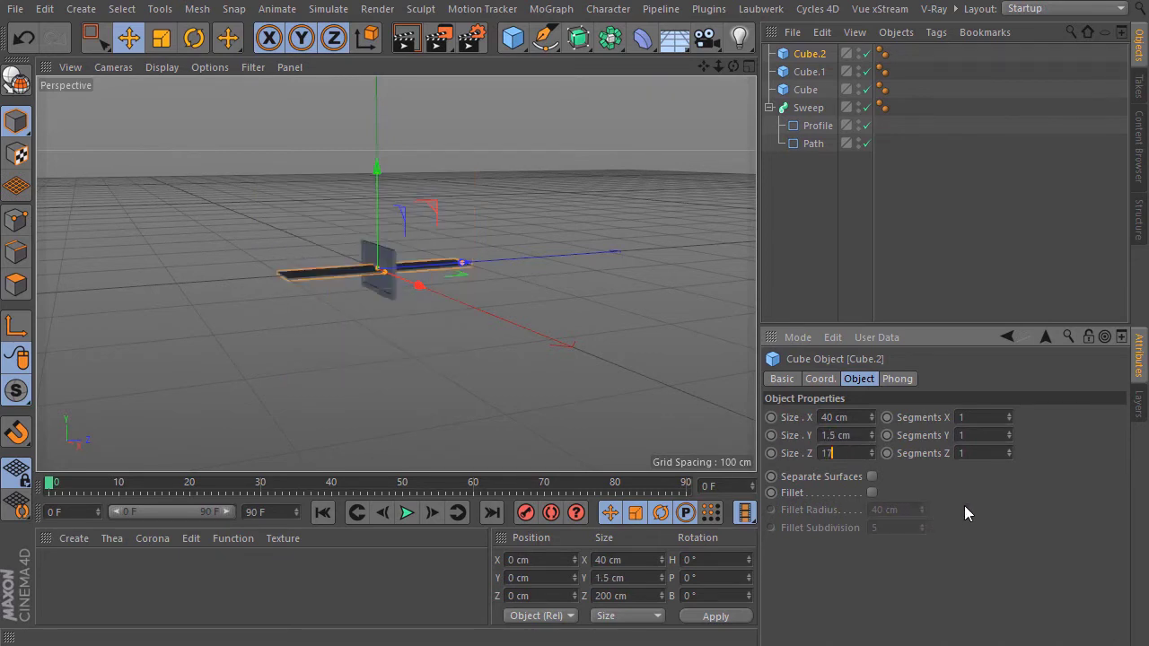
pyautogui.press('Return')
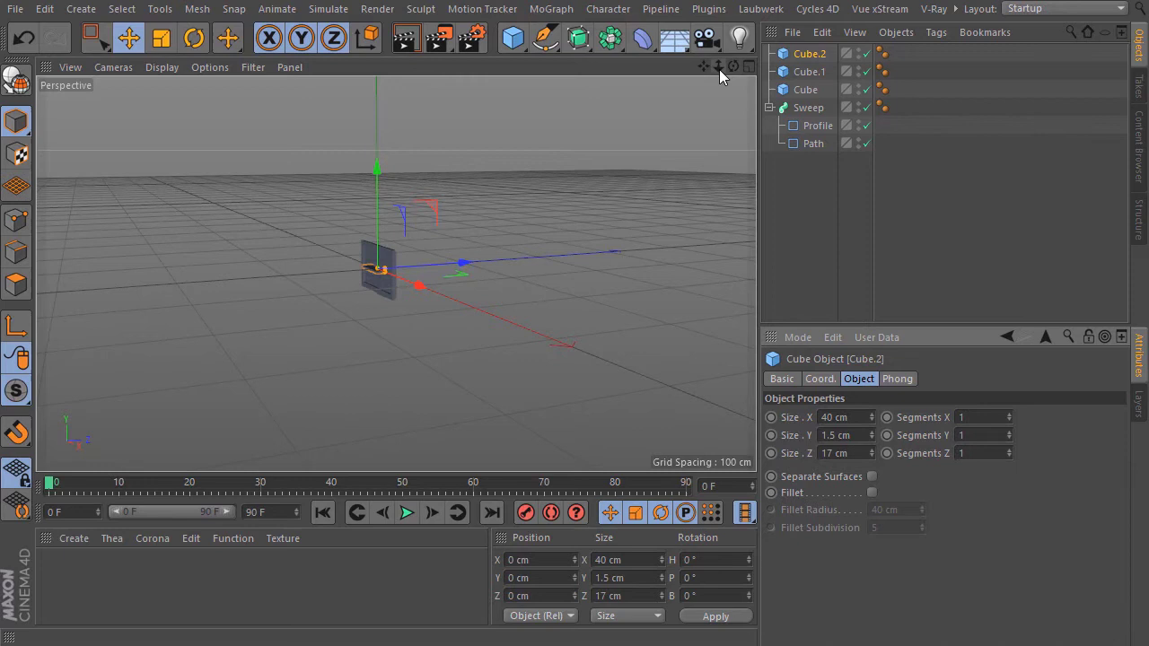
# Step: Move the base plate beneath the upright cube, to about -29.6 cm in Y and 7 cm in Z, using the Right view
pyautogui.moveTo(719, 69); pyautogui.dragTo(473, 146)
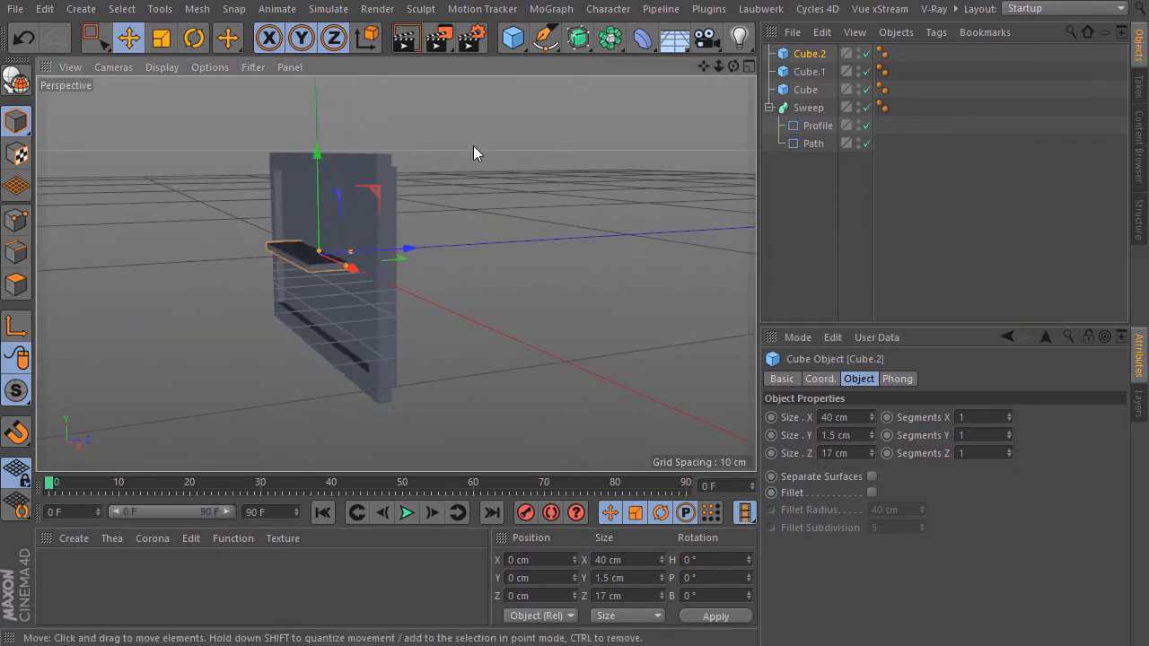
pyautogui.moveTo(315, 156); pyautogui.dragTo(323, 248)
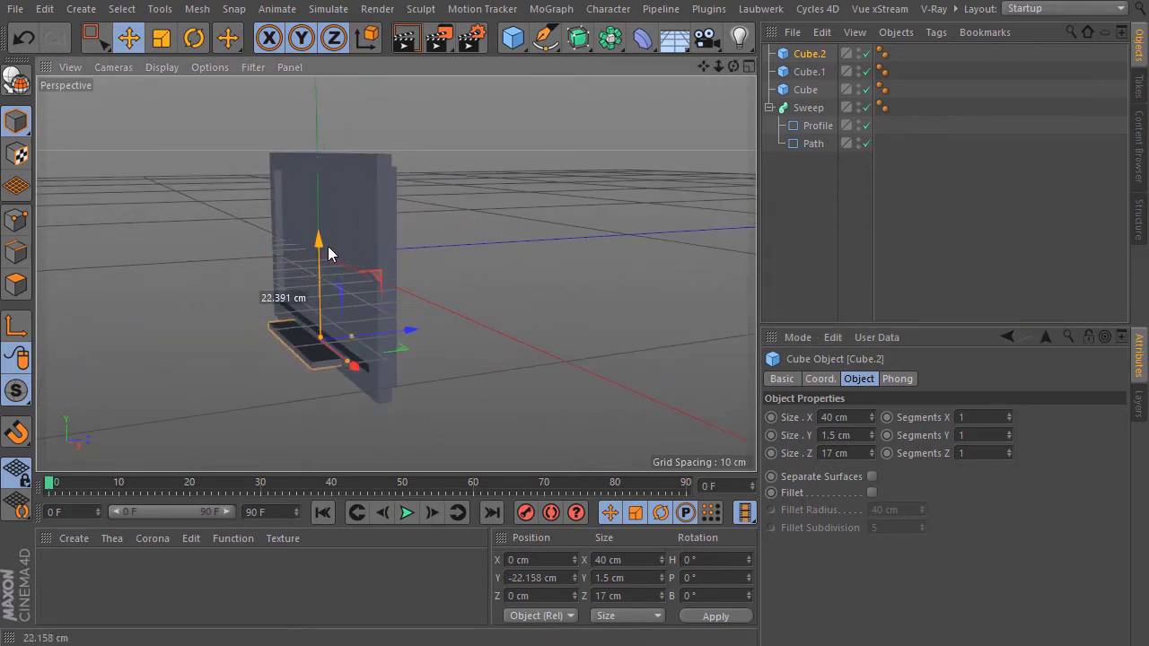
pyautogui.click(748, 66)
pyautogui.click(386, 274)
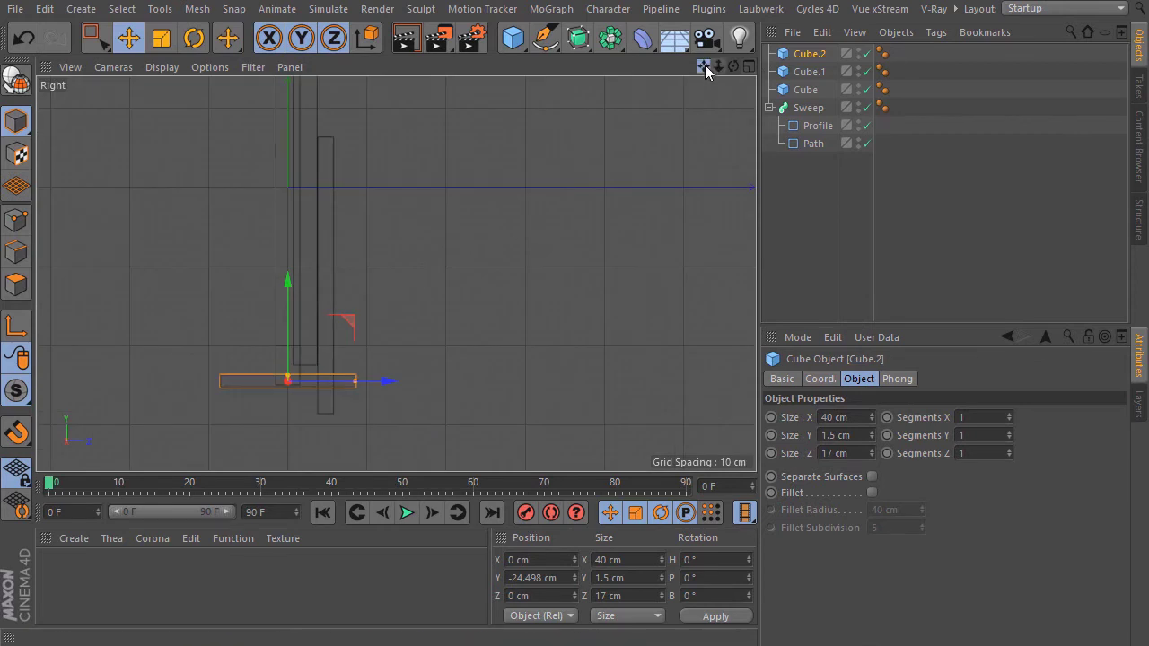
pyautogui.moveTo(704, 64); pyautogui.dragTo(779, 14)
pyautogui.moveTo(365, 232); pyautogui.dragTo(368, 271)
pyautogui.moveTo(467, 372); pyautogui.dragTo(522, 369)
pyautogui.click(548, 316)
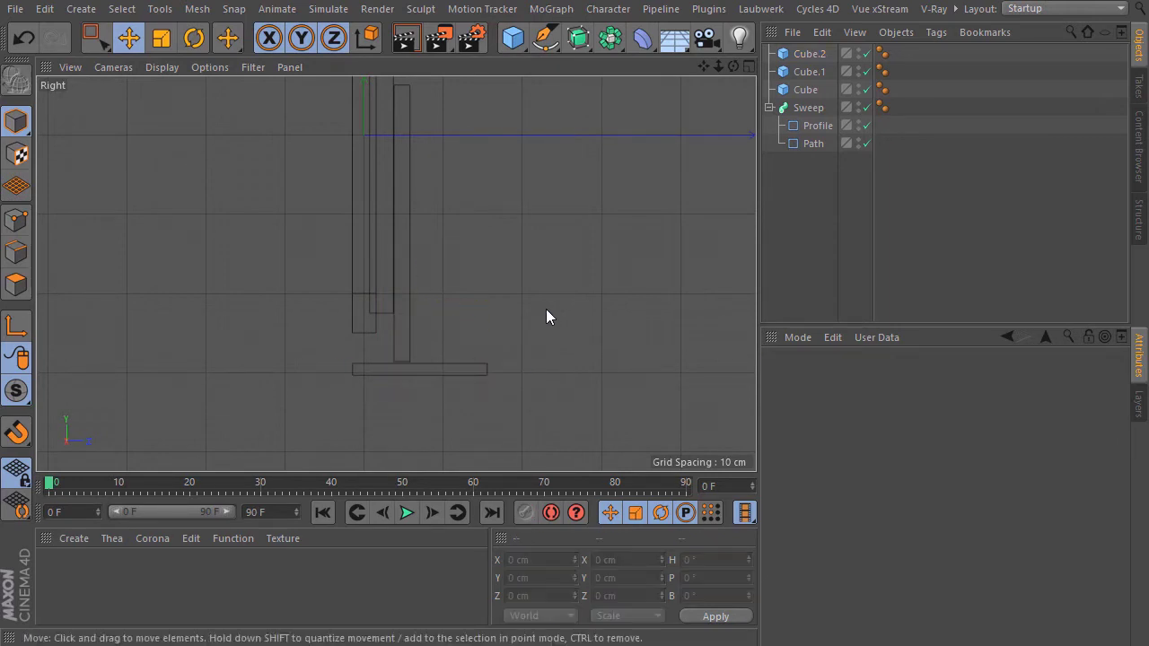
# Step: Raise the base plate slightly to about -29.2 cm in Y so it overlaps the upright cube's lower end
pyautogui.click(456, 369)
pyautogui.scroll(5, 455, 373)
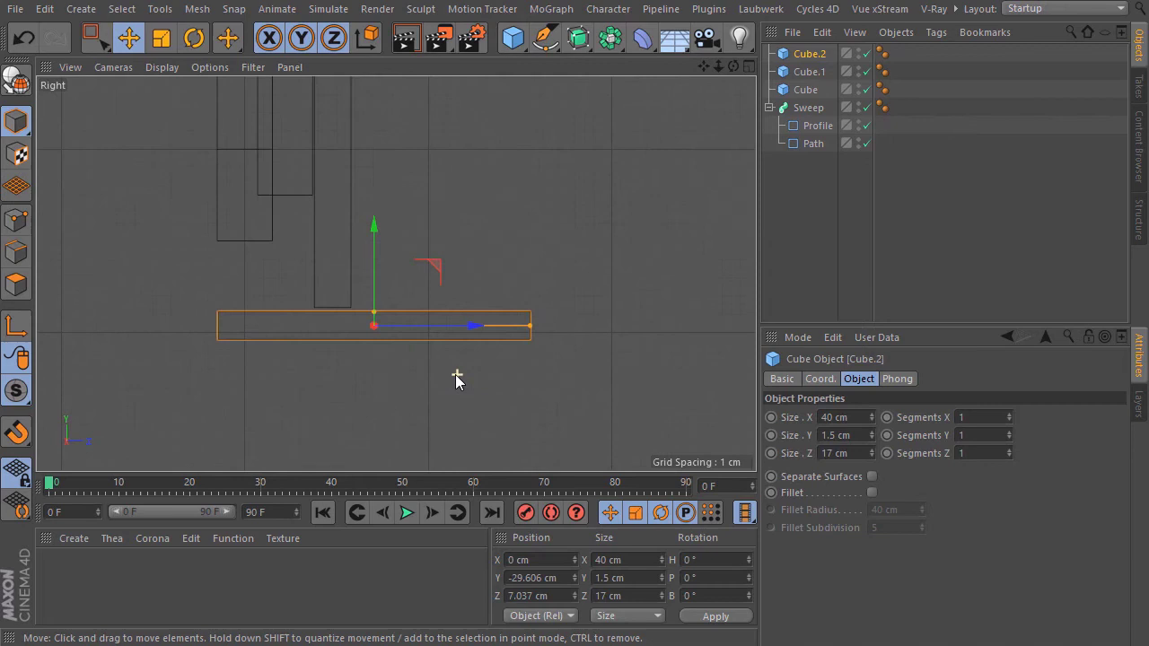
pyautogui.moveTo(373, 227); pyautogui.dragTo(378, 218)
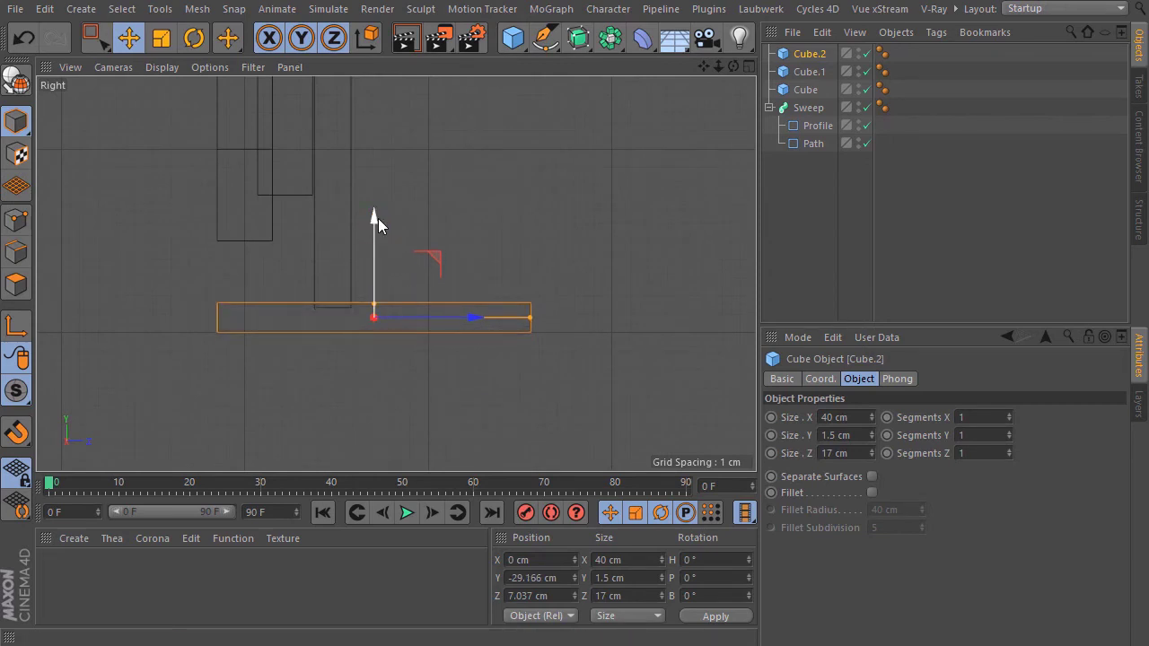
pyautogui.click(492, 207)
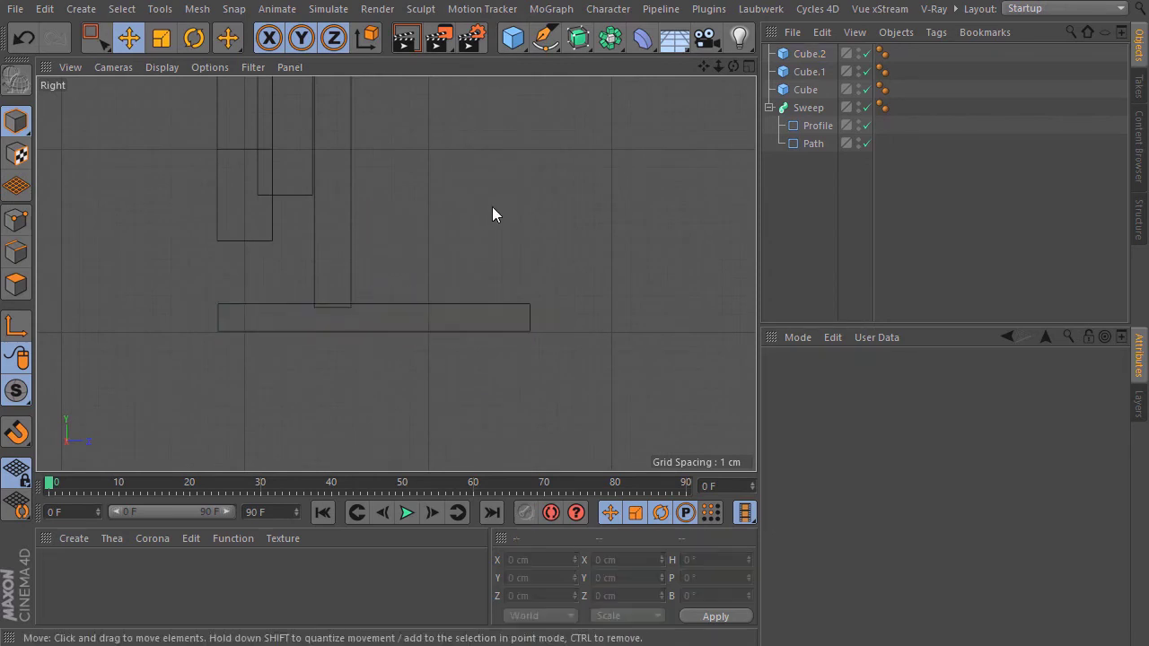
# Step: Shift the base plate along negative Z toward the front of the screen in the Perspective view
pyautogui.click(749, 66)
pyautogui.click(388, 66)
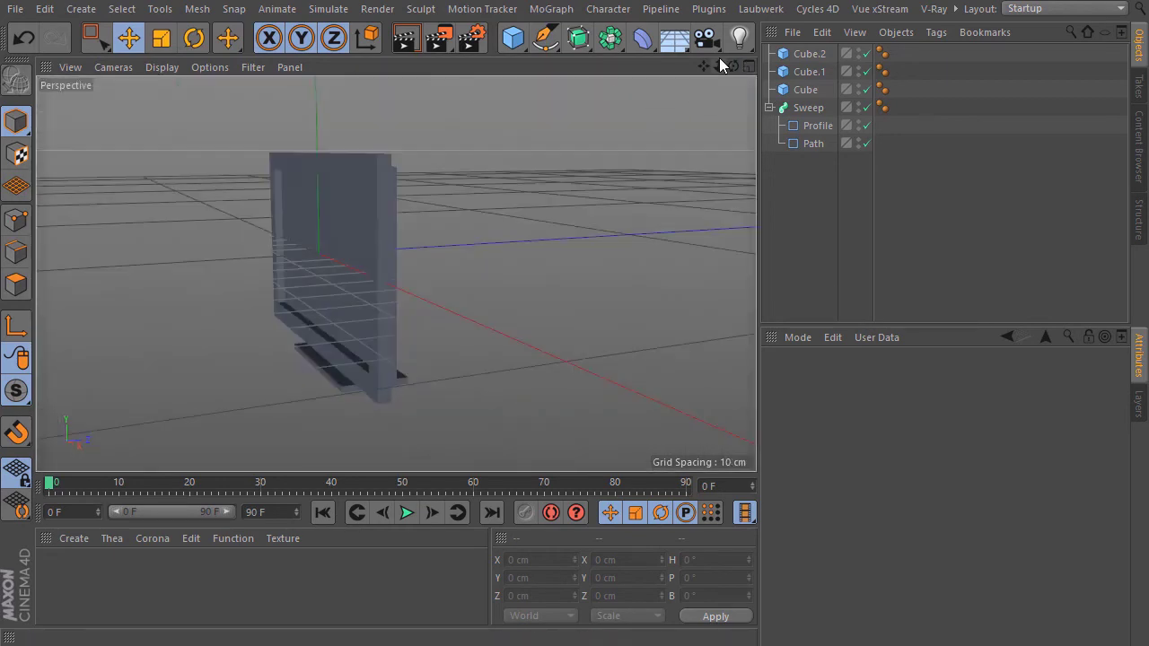
pyautogui.moveTo(733, 67)
pyautogui.mouseDown()
pyautogui.moveTo(619, 67)
pyautogui.moveTo(700, 63)
pyautogui.moveTo(648, 74)
pyautogui.moveTo(669, 71)
pyautogui.mouseUp()
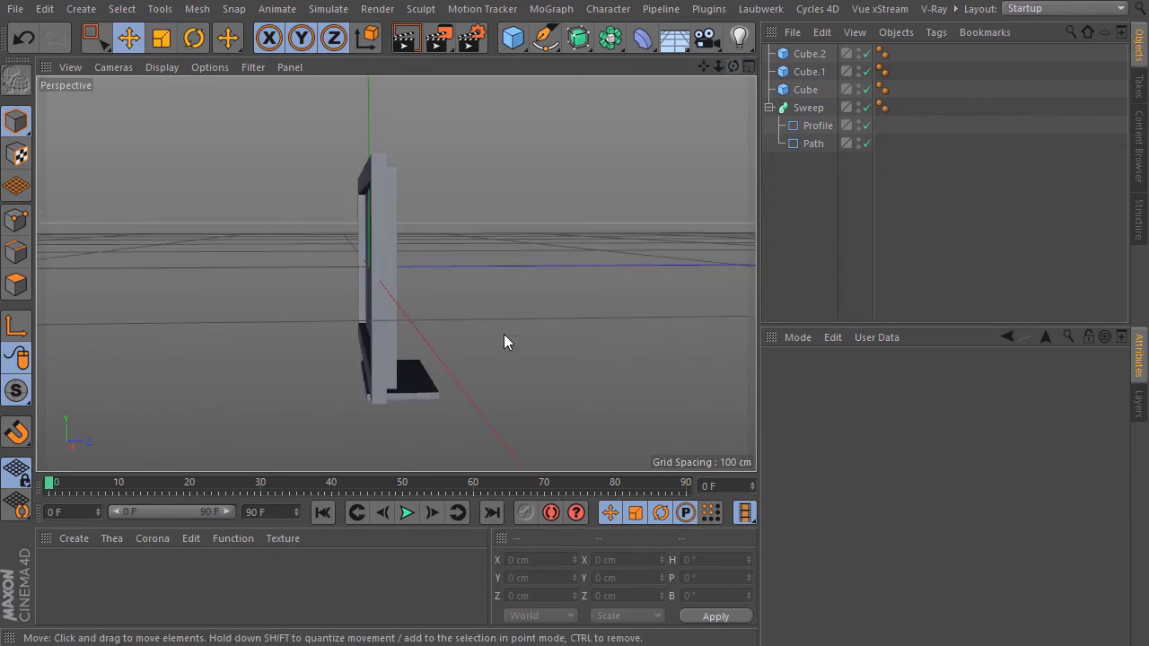
pyautogui.click(430, 393)
pyautogui.moveTo(500, 377); pyautogui.dragTo(479, 375)
pyautogui.click(530, 332)
# Step: Set the Perspective view to display shading with edge lines and render a preview of the model in the viewport
pyautogui.moveTo(733, 68)
pyautogui.mouseDown()
pyautogui.moveTo(651, 70)
pyautogui.moveTo(884, 64)
pyautogui.moveTo(714, 68)
pyautogui.moveTo(727, 52)
pyautogui.mouseUp()
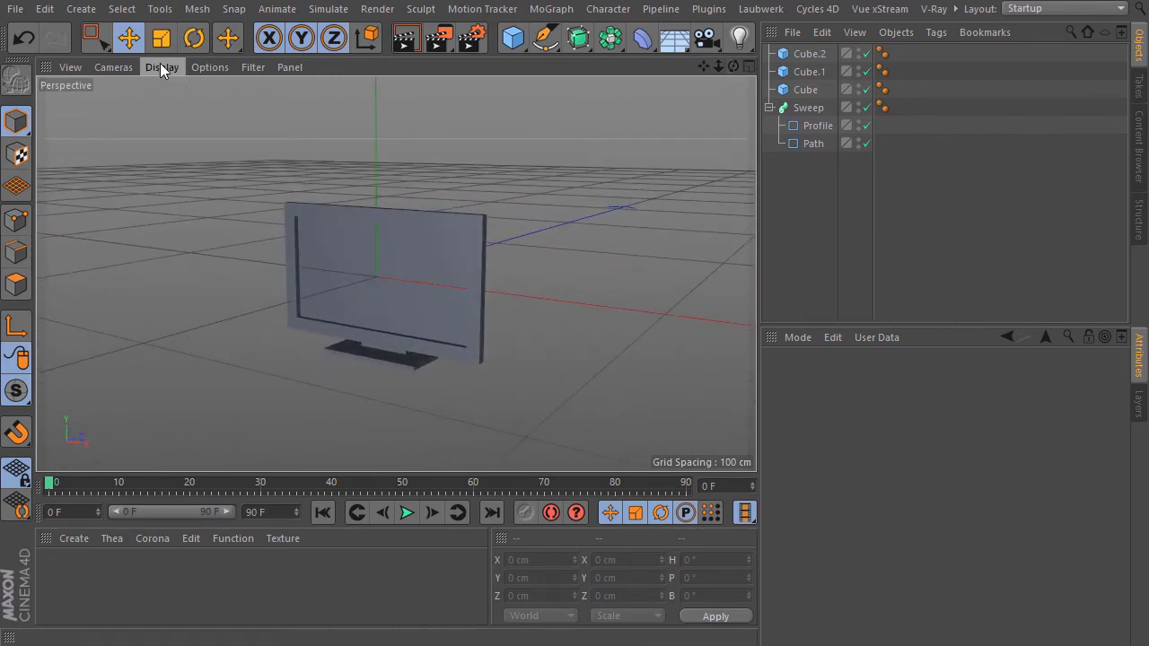
pyautogui.click(161, 68)
pyautogui.click(185, 111)
pyautogui.click(409, 40)
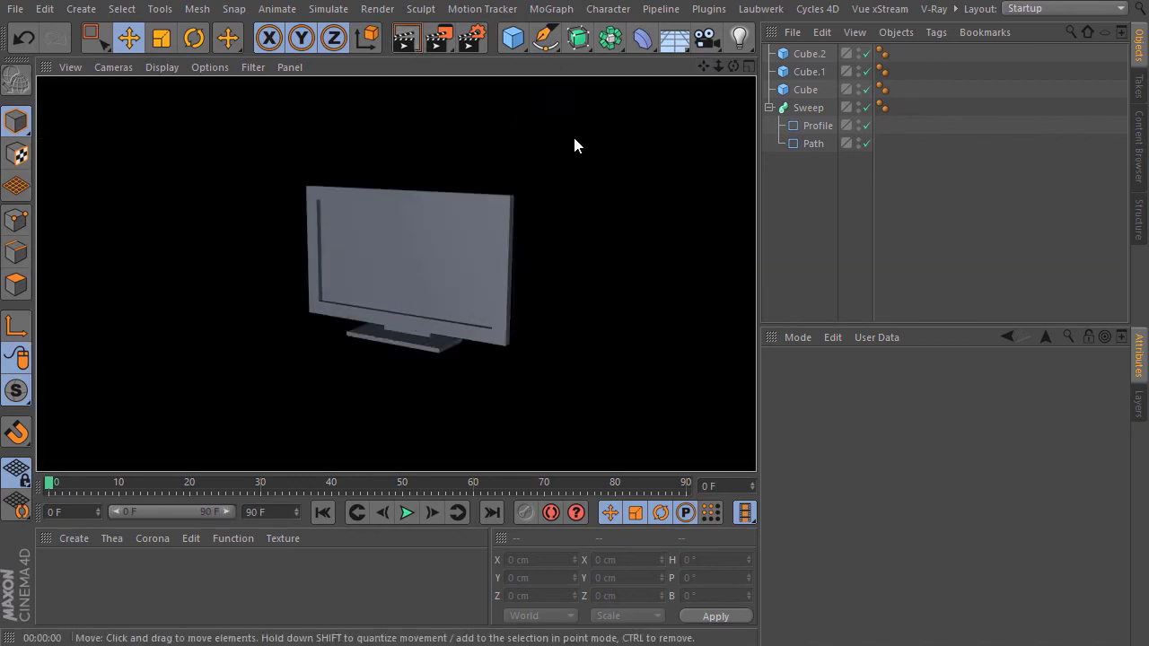
pyautogui.moveTo(705, 66); pyautogui.dragTo(726, 130)
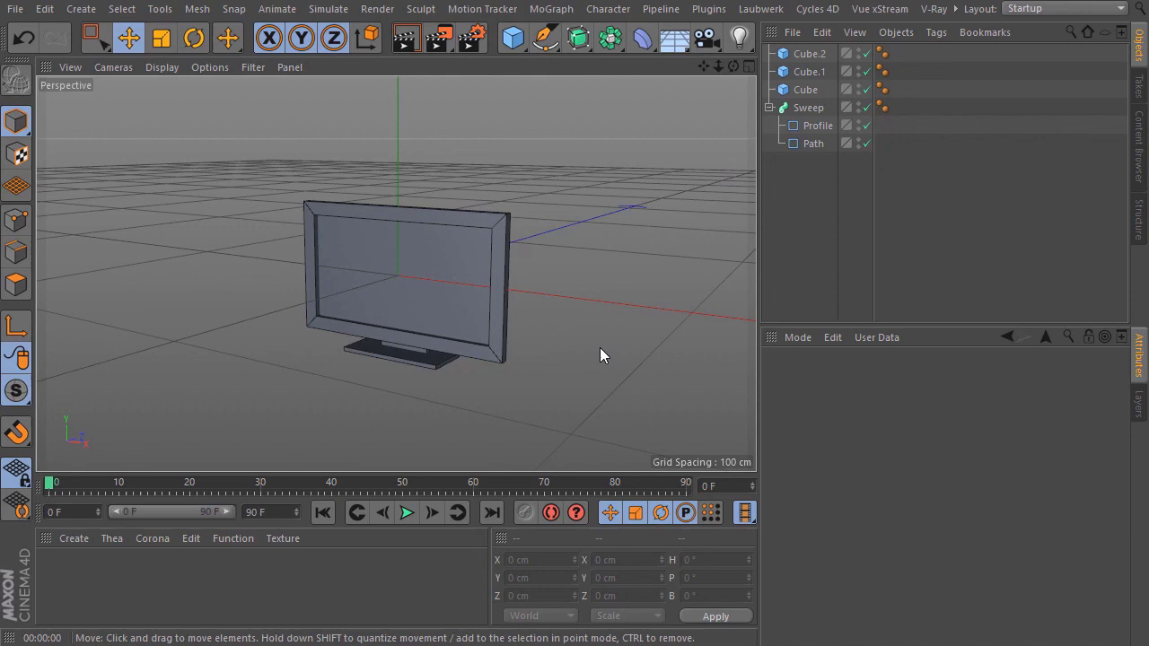
# Step: Group all cubes and the sweep with its splines under one null, and rename the null TV
pyautogui.moveTo(809, 190); pyautogui.dragTo(777, 47)
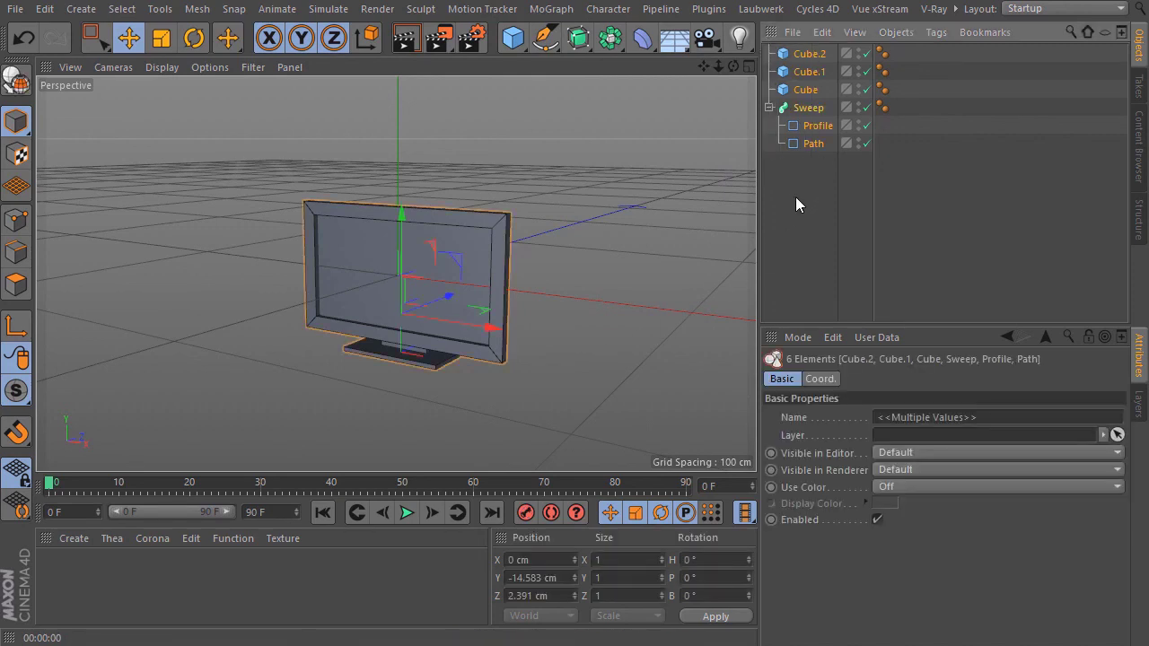
pyautogui.hotkey('alt', 'g')
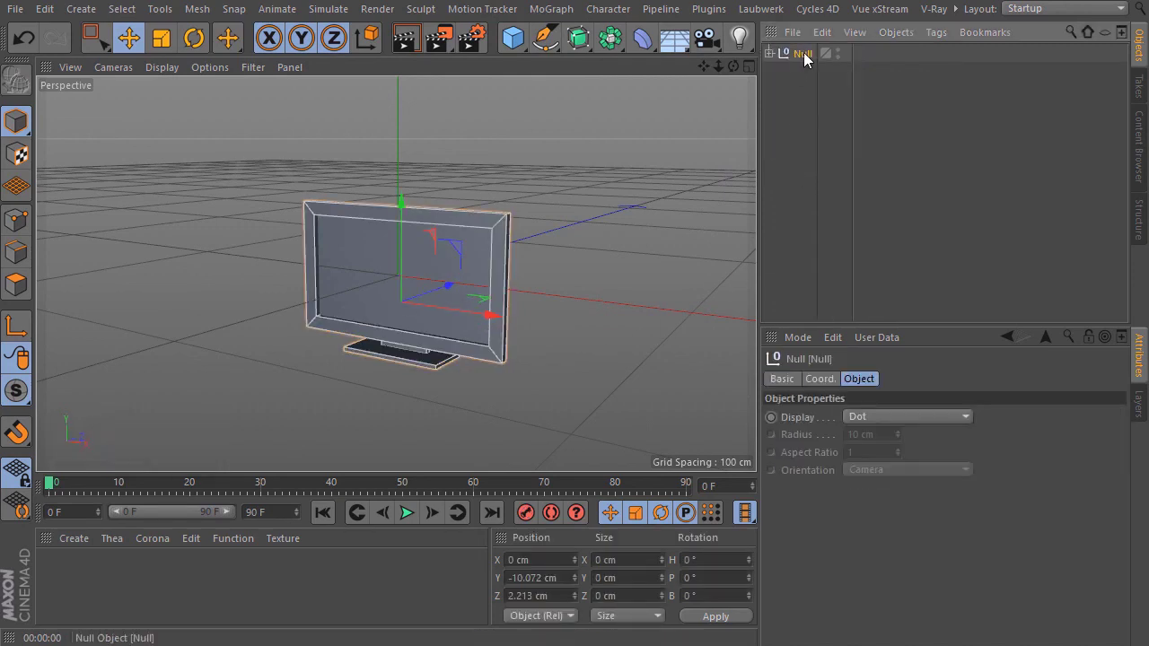
pyautogui.doubleClick(804, 54)
pyautogui.write('TV')
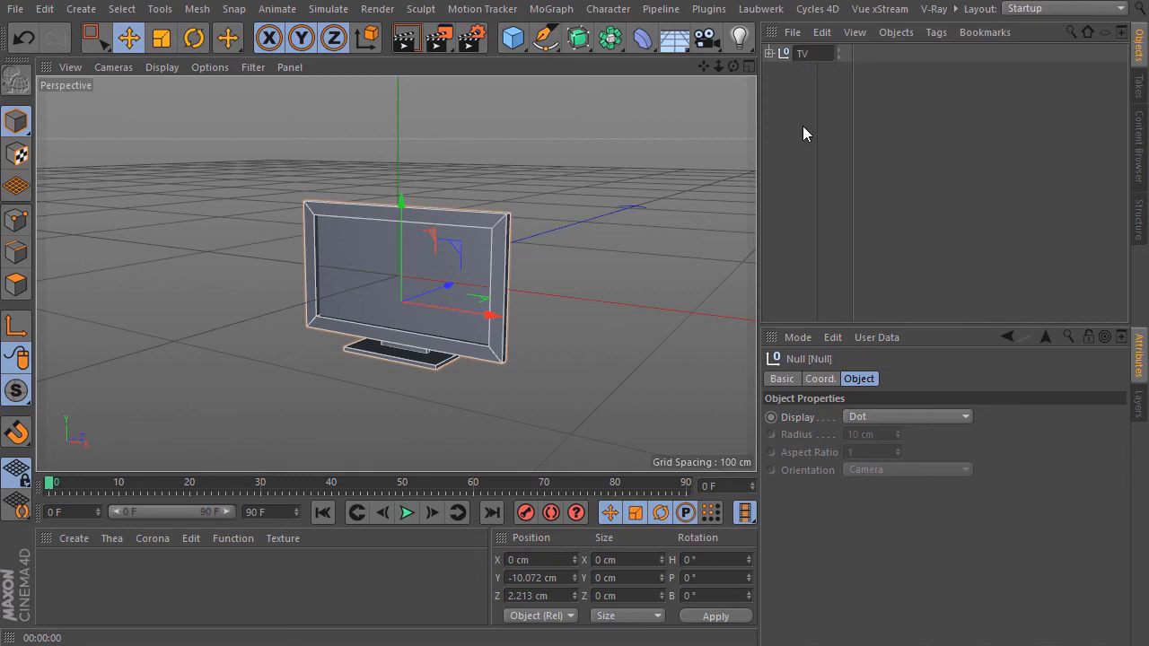
pyautogui.press('Return')
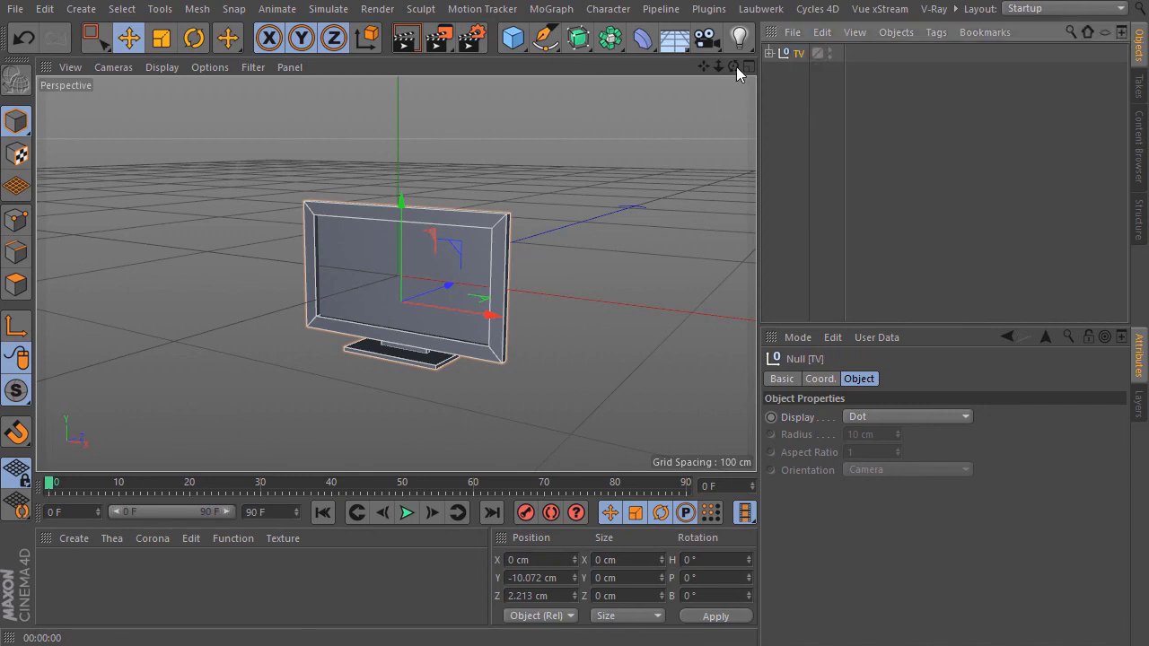
pyautogui.moveTo(734, 67); pyautogui.dragTo(735, 140)
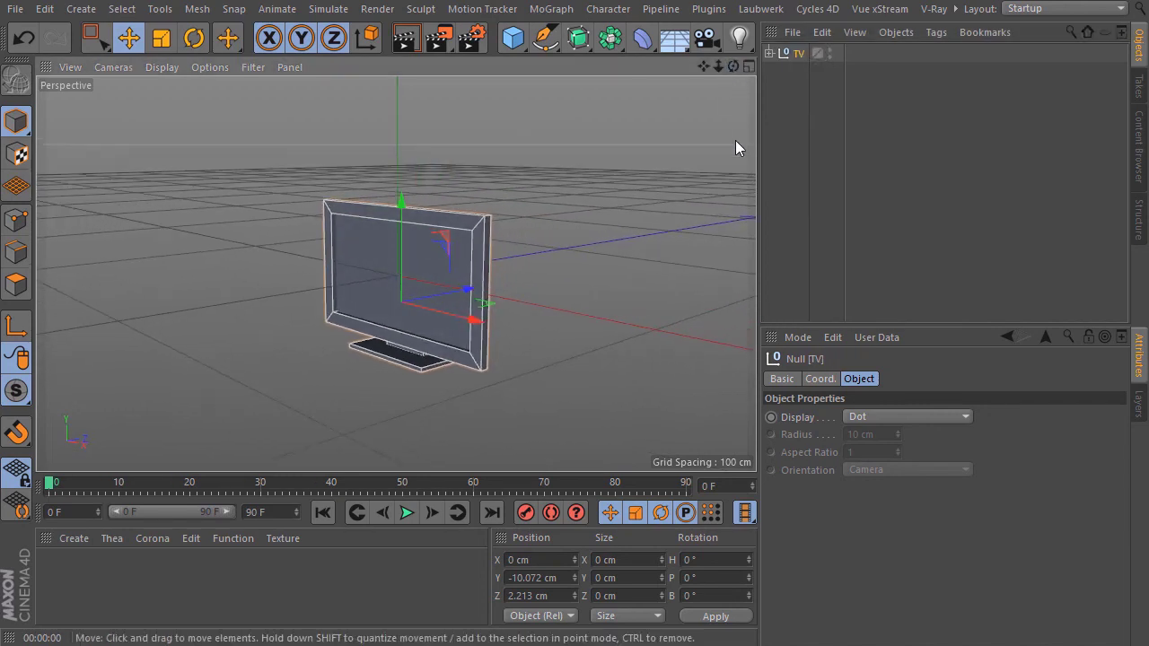